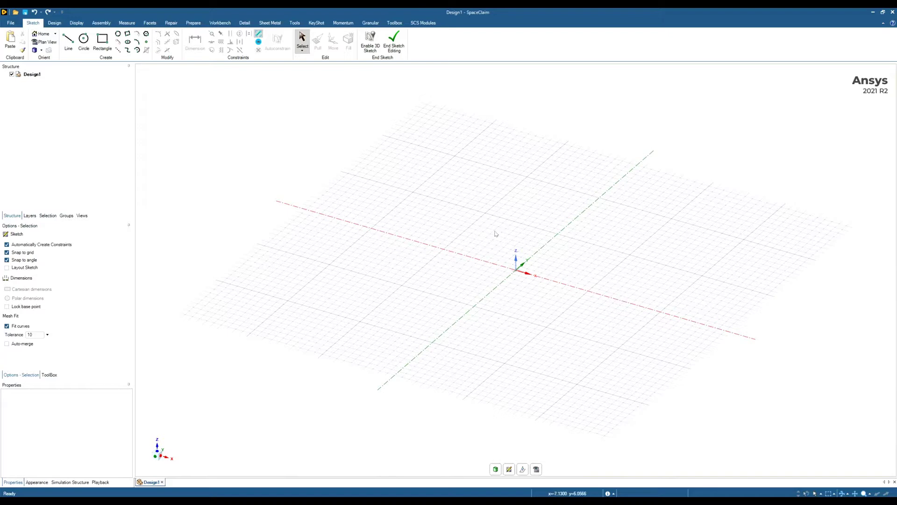
Step: Switch to Plan View looking down onto the sketch plane, then open the File menu
{"action": "key", "text": "v"}
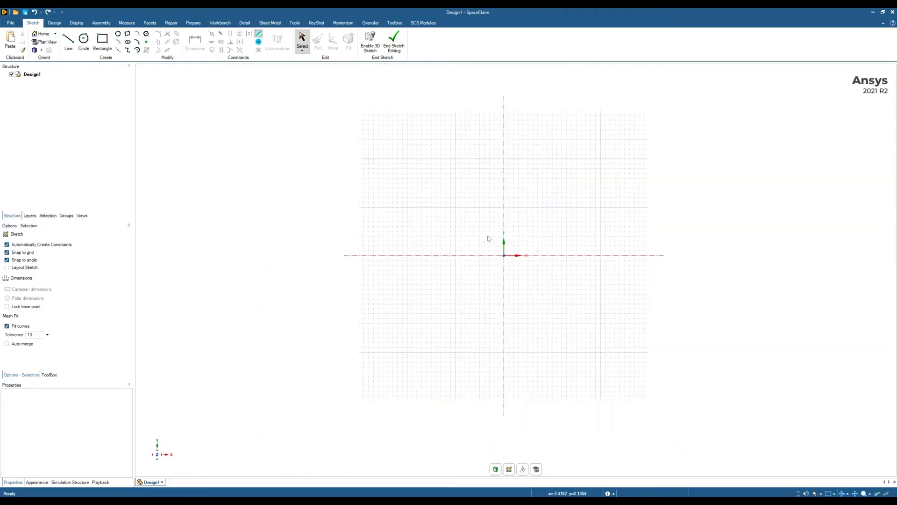
{"action": "left_click", "coordinate": [10, 23]}
Step: Create a new drawing sheet for Design1 and give it the A4 format
{"action": "left_click", "coordinate": [74, 60]}
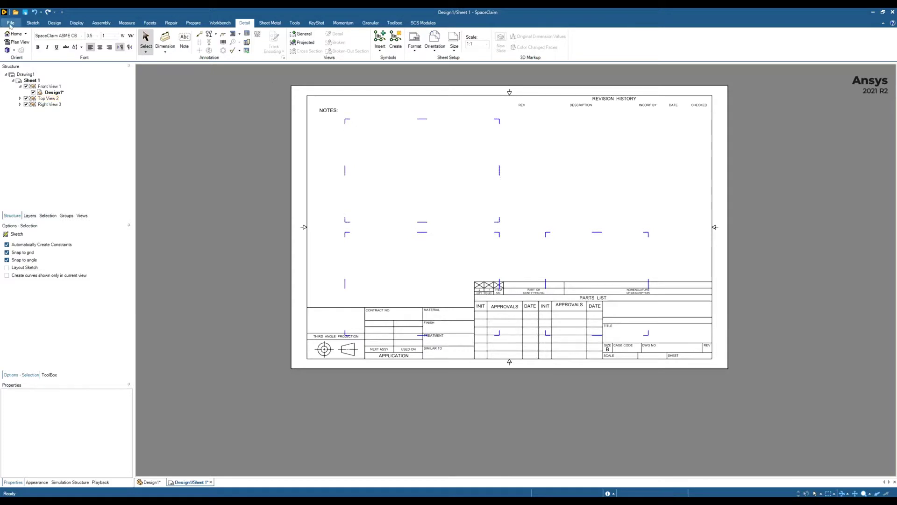
{"action": "left_click", "coordinate": [415, 41]}
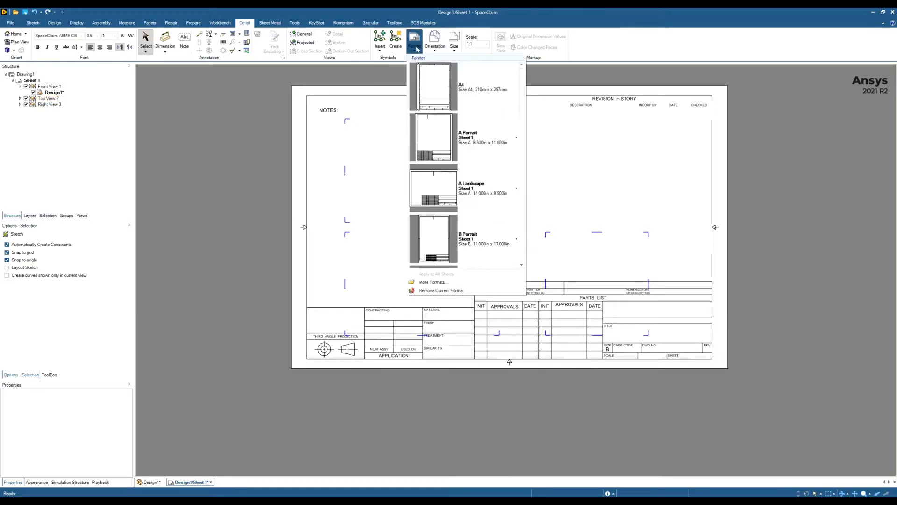
{"action": "left_click", "coordinate": [469, 89]}
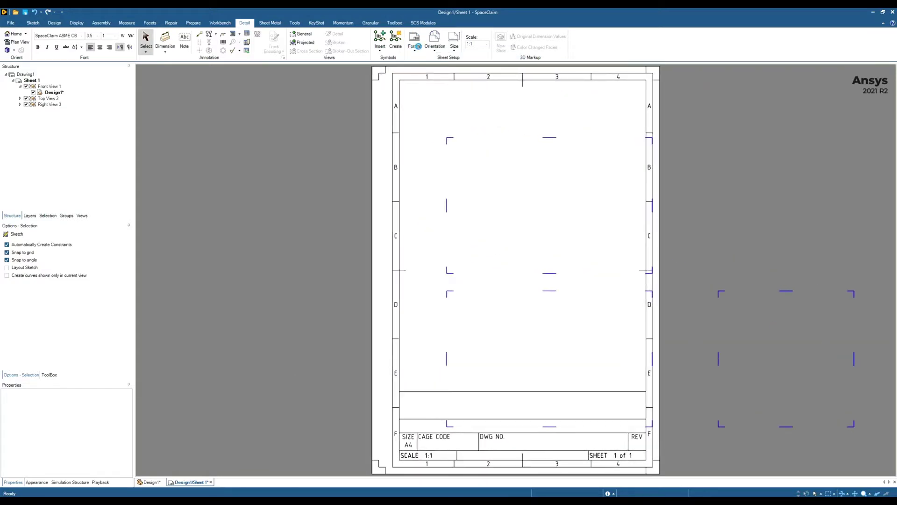
Step: Change the sheet format to A3 and shift the top view up and left
{"action": "left_click", "coordinate": [415, 42]}
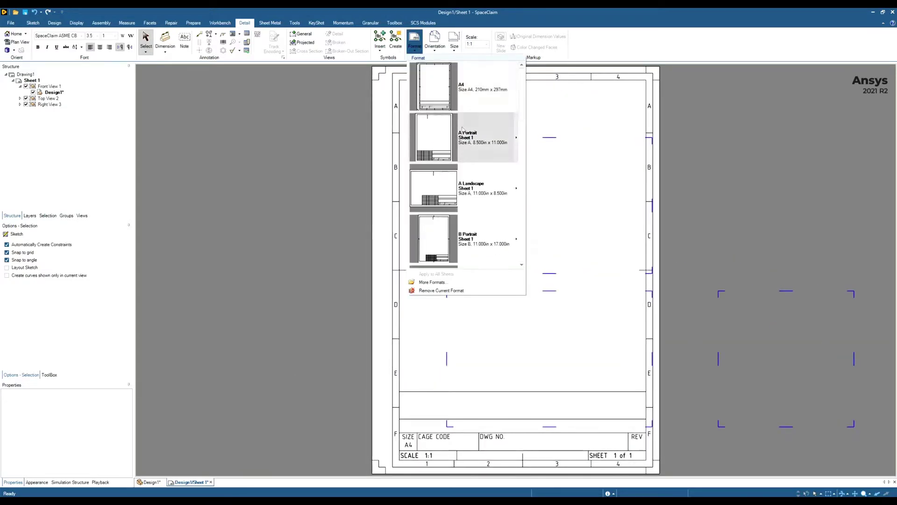
{"action": "scroll", "coordinate": [466, 138], "scroll_direction": "down", "scroll_amount": 3}
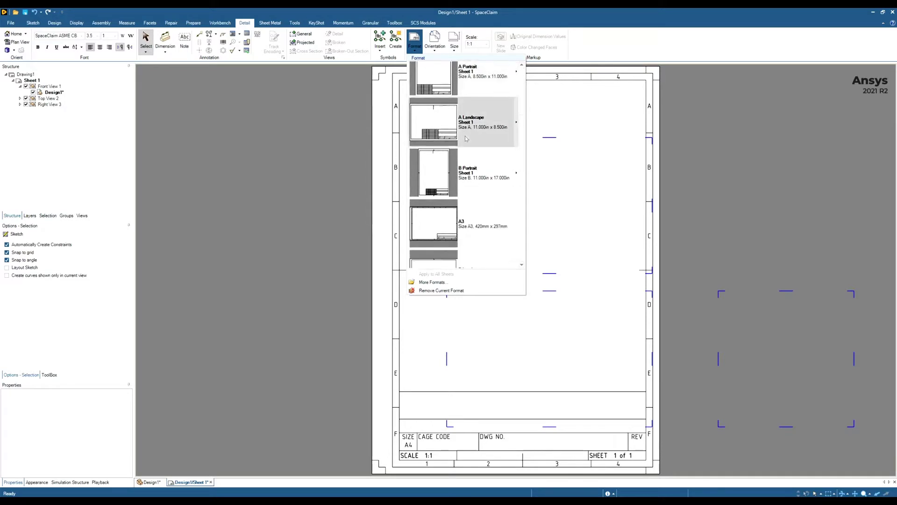
{"action": "scroll", "coordinate": [456, 187], "scroll_direction": "down", "scroll_amount": 1}
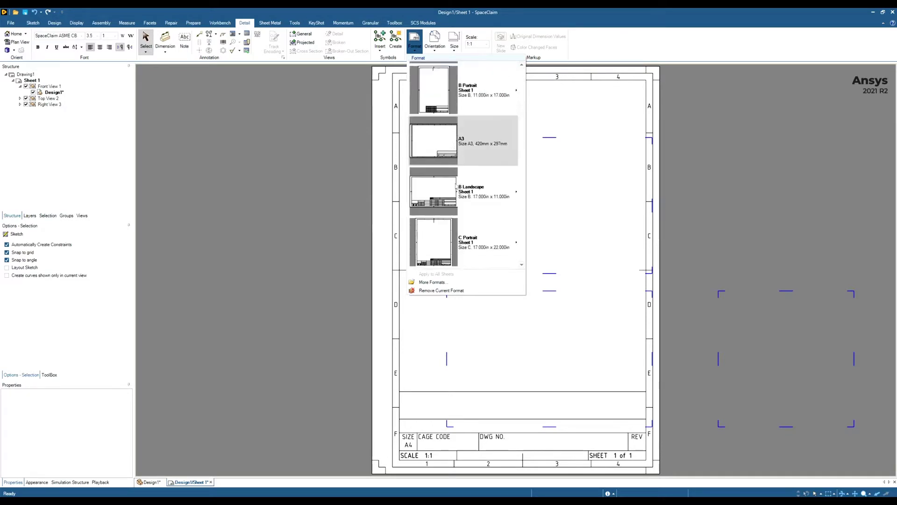
{"action": "left_click", "coordinate": [457, 138]}
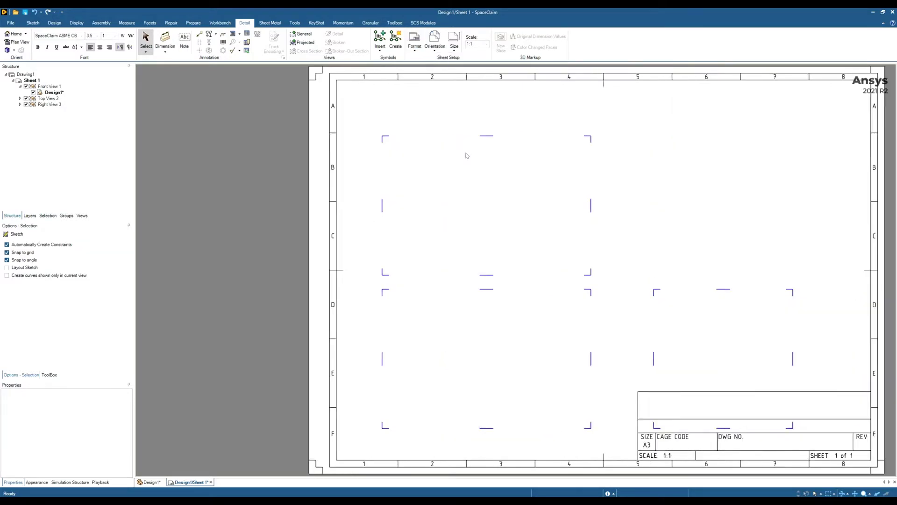
{"action": "scroll", "coordinate": [459, 167], "scroll_direction": "down", "scroll_amount": 2}
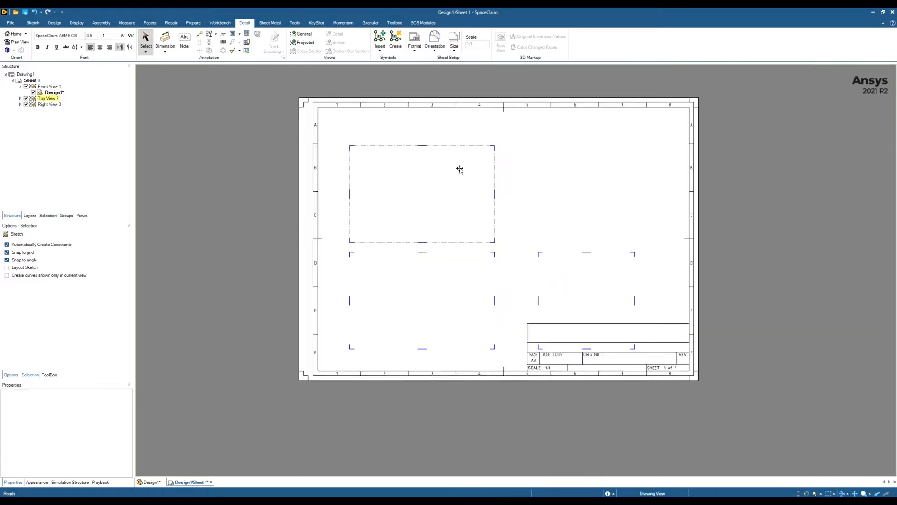
{"action": "scroll", "coordinate": [459, 169], "scroll_direction": "up", "scroll_amount": 1}
{"action": "left_click_drag", "start_coordinate": [460, 169], "coordinate": [448, 142]}
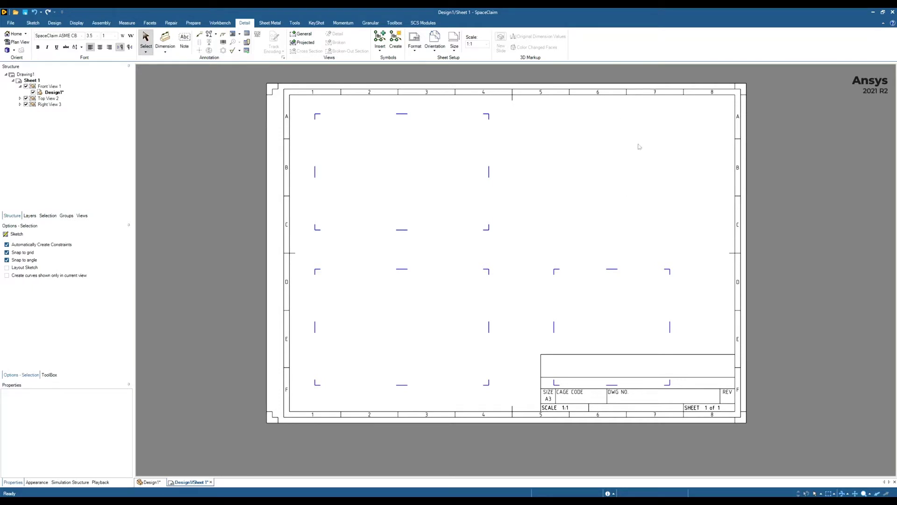
{"action": "left_click", "coordinate": [12, 23]}
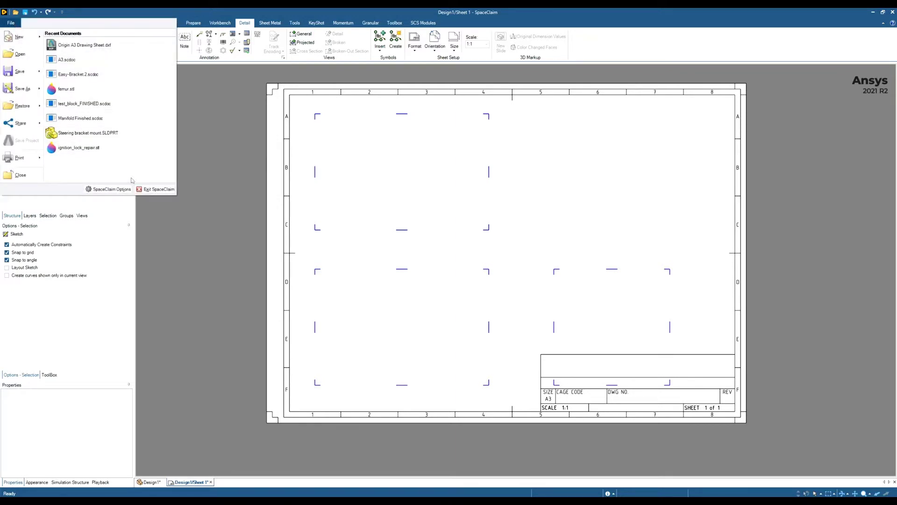
{"action": "left_click", "coordinate": [348, 194]}
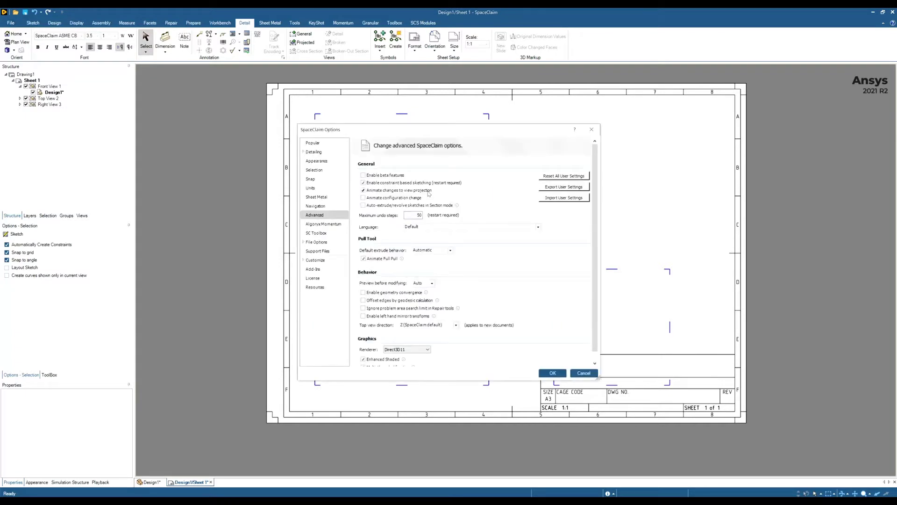
{"action": "left_click", "coordinate": [322, 152]}
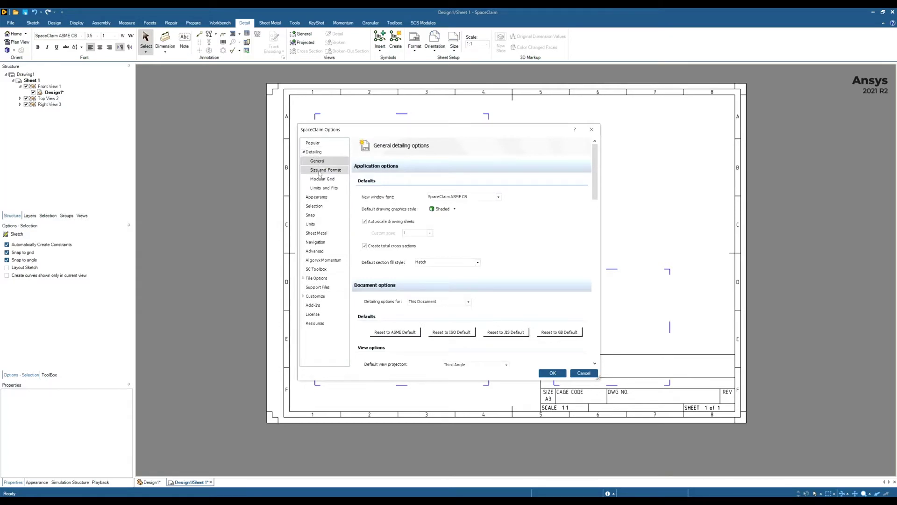
{"action": "left_click", "coordinate": [324, 170]}
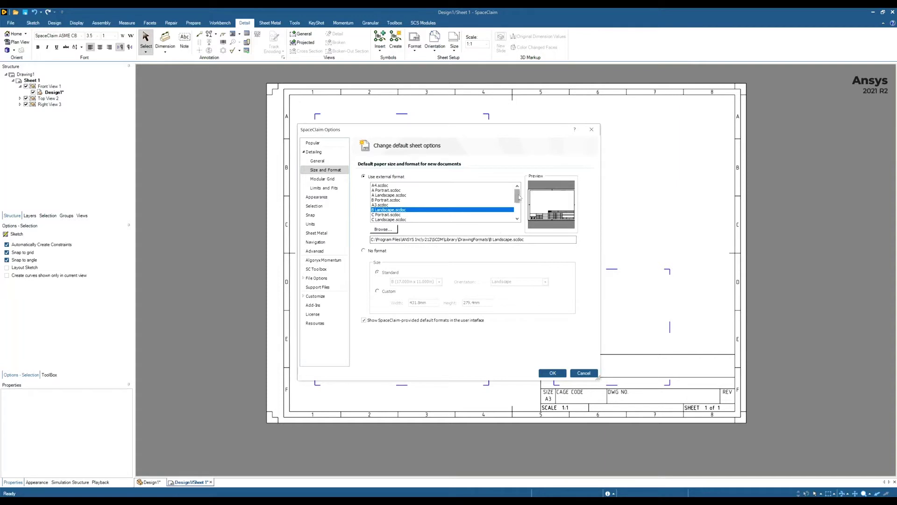
{"action": "mouse_move", "coordinate": [518, 196]}
{"action": "left_mouse_down"}
{"action": "mouse_move", "coordinate": [518, 208]}
{"action": "mouse_move", "coordinate": [517, 196]}
{"action": "left_mouse_up"}
{"action": "left_click", "coordinate": [390, 205]}
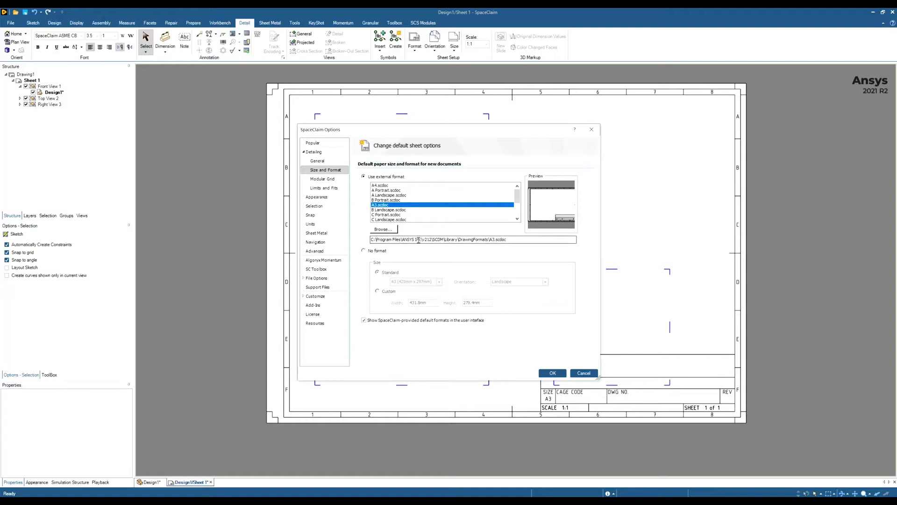
{"action": "left_click", "coordinate": [592, 129]}
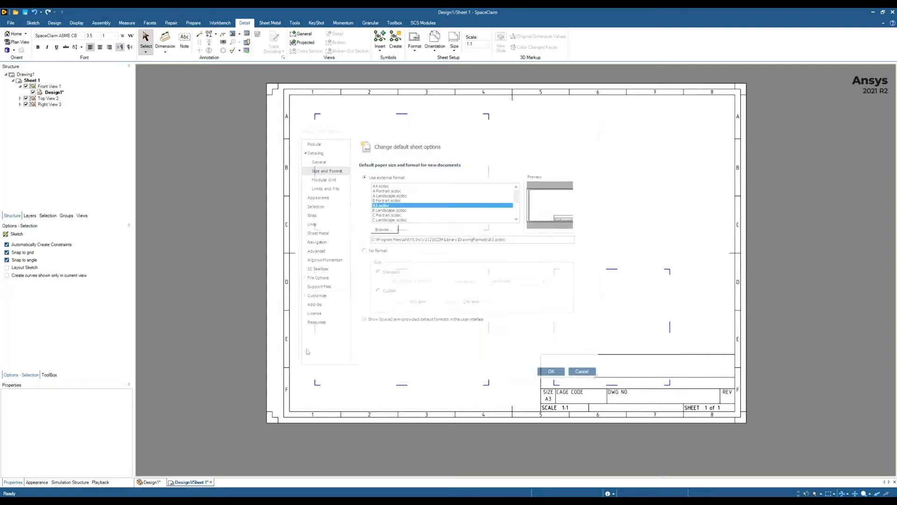
Step: Browse Explorer to C: > Program Files > ANSYS Inc > v212 > scdm > Library > DrawingFormats; close the sheet view
{"action": "key", "text": "alt+Tab"}
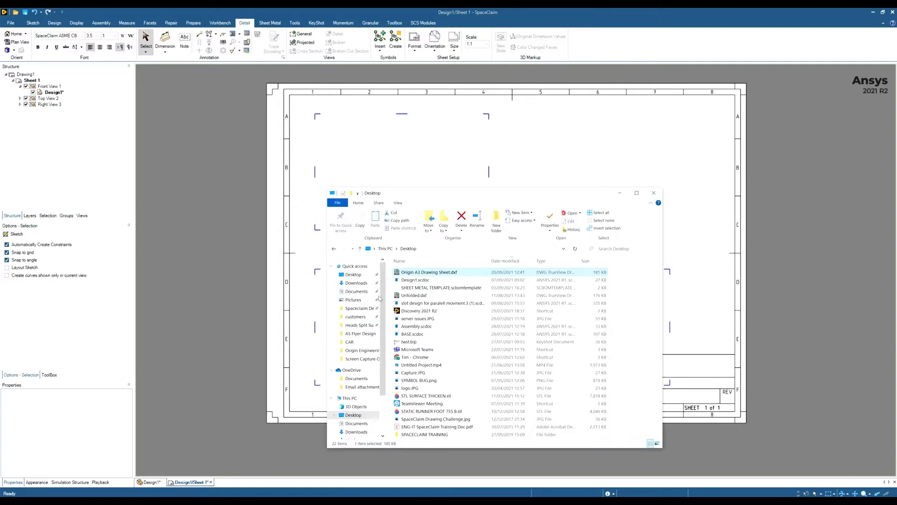
{"action": "left_click", "coordinate": [355, 409]}
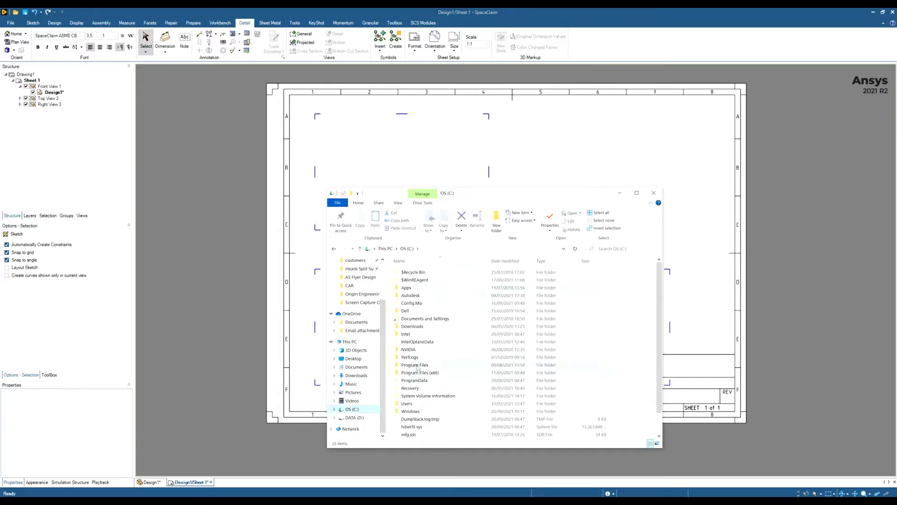
{"action": "double_click", "coordinate": [417, 366]}
{"action": "double_click", "coordinate": [410, 304]}
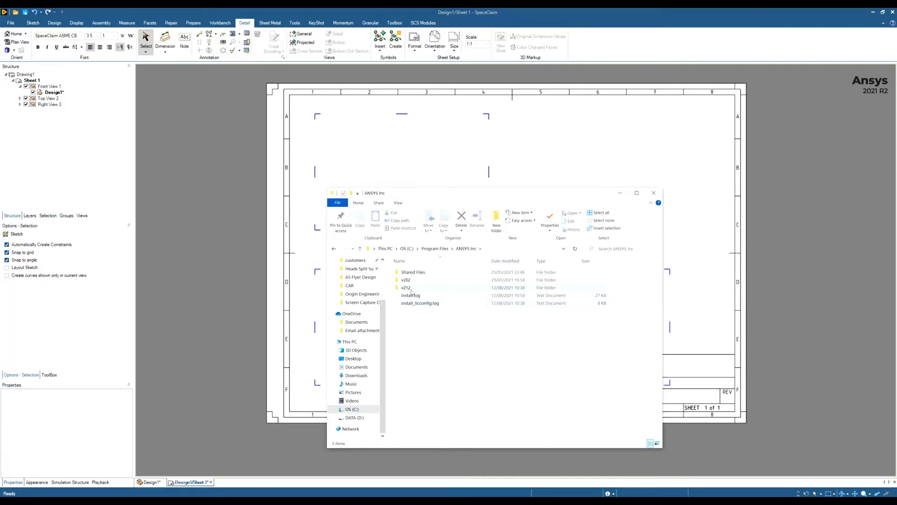
{"action": "double_click", "coordinate": [409, 288]}
{"action": "scroll", "coordinate": [423, 406], "scroll_direction": "down", "scroll_amount": 1}
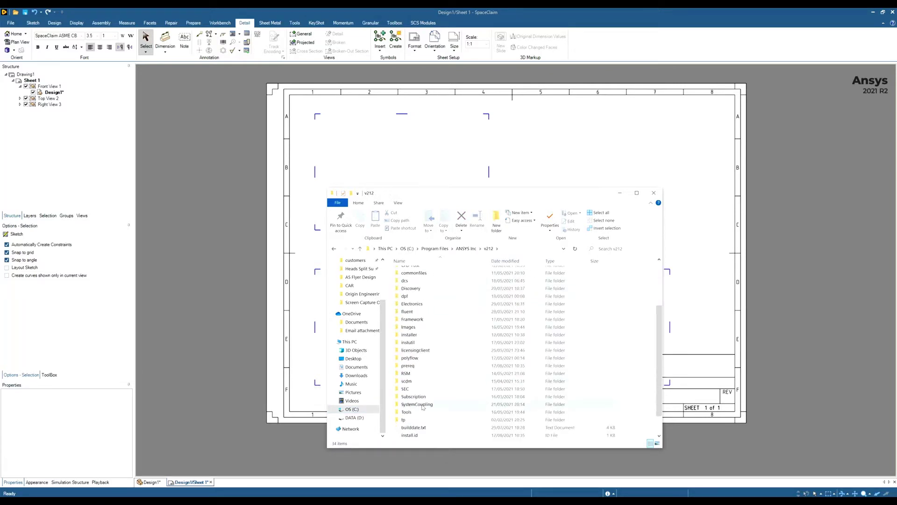
{"action": "double_click", "coordinate": [406, 381]}
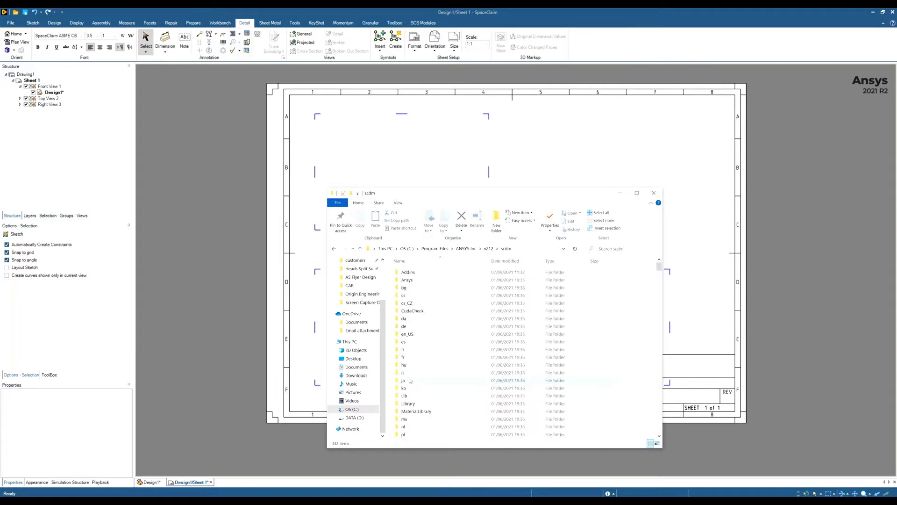
{"action": "double_click", "coordinate": [410, 403]}
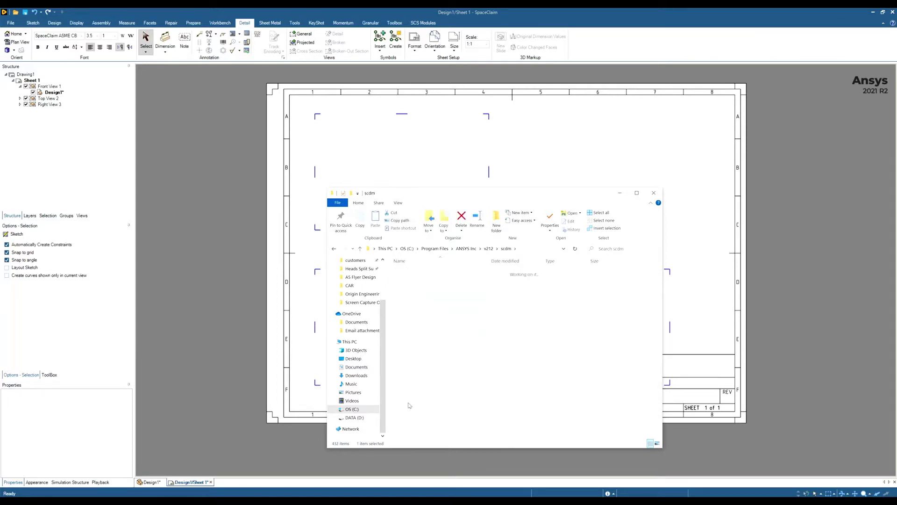
{"action": "double_click", "coordinate": [413, 289]}
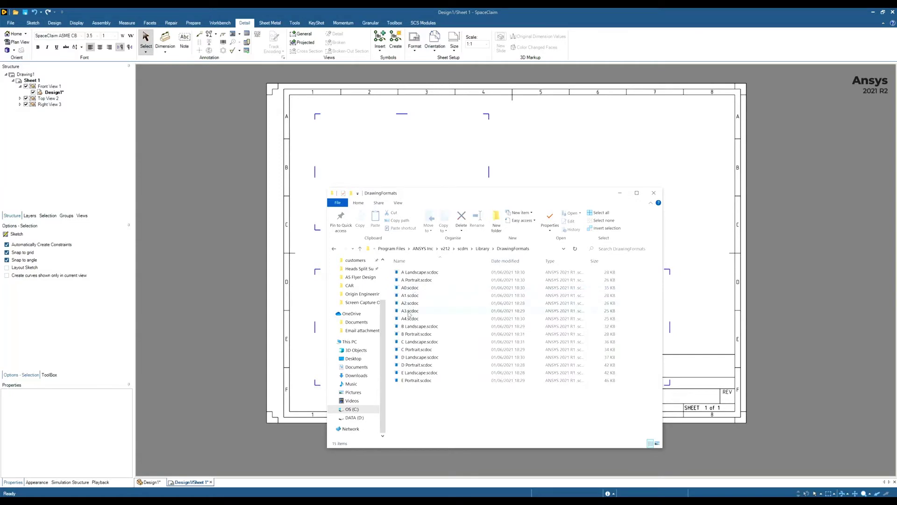
{"action": "double_click", "coordinate": [409, 312]}
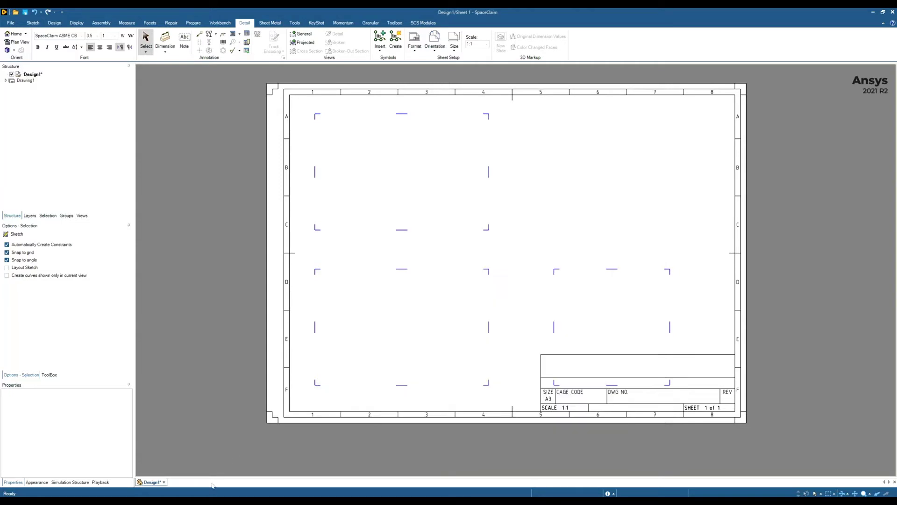
Step: Close Design1 without saving, open A3.scdoc from DrawingFormats, and minimize Explorer
{"action": "key", "text": "ctrl+F4"}
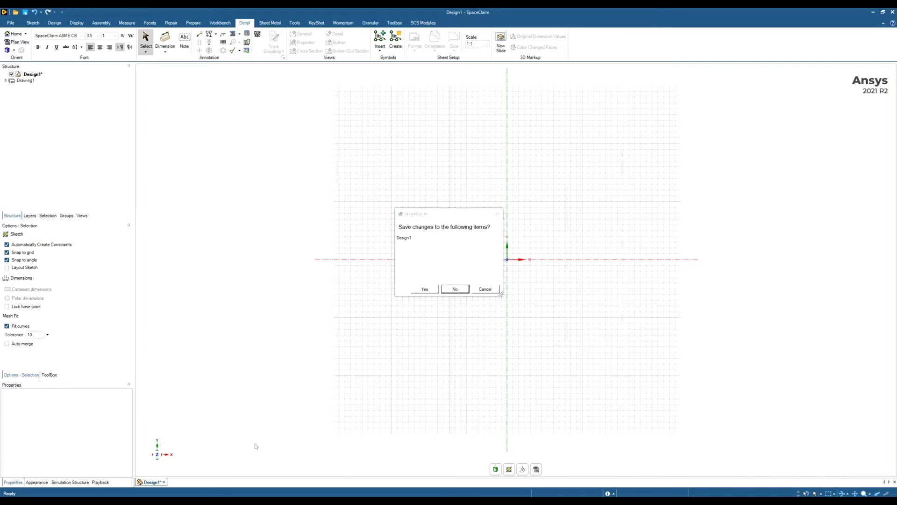
{"action": "key", "text": "Return"}
{"action": "key", "text": "alt+Tab"}
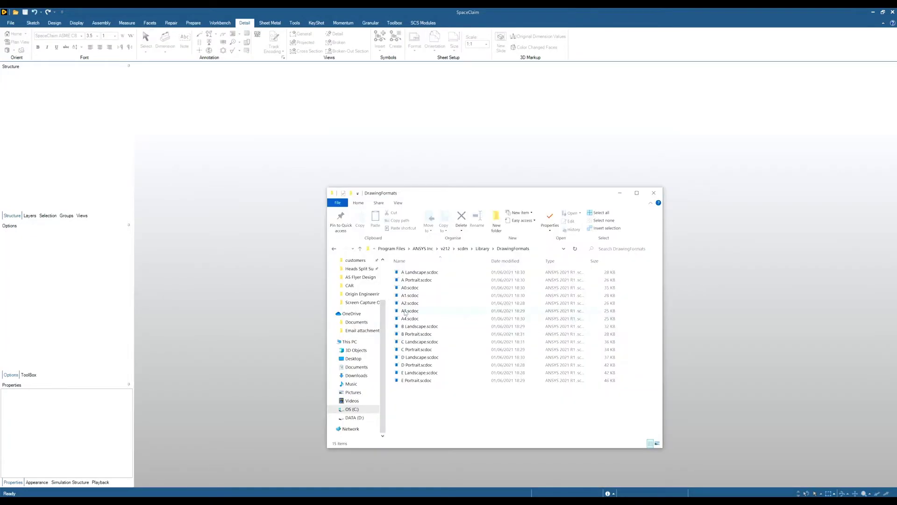
{"action": "mouse_move", "coordinate": [406, 312]}
{"action": "left_mouse_down"}
{"action": "mouse_move", "coordinate": [594, 151]}
{"action": "mouse_move", "coordinate": [637, 42]}
{"action": "mouse_move", "coordinate": [484, 43]}
{"action": "mouse_move", "coordinate": [653, 43]}
{"action": "left_mouse_up"}
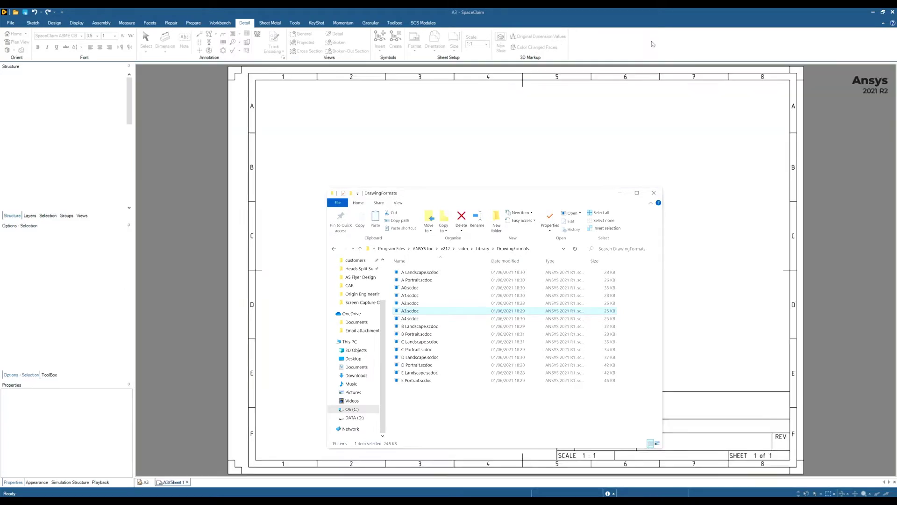
{"action": "left_click", "coordinate": [619, 192]}
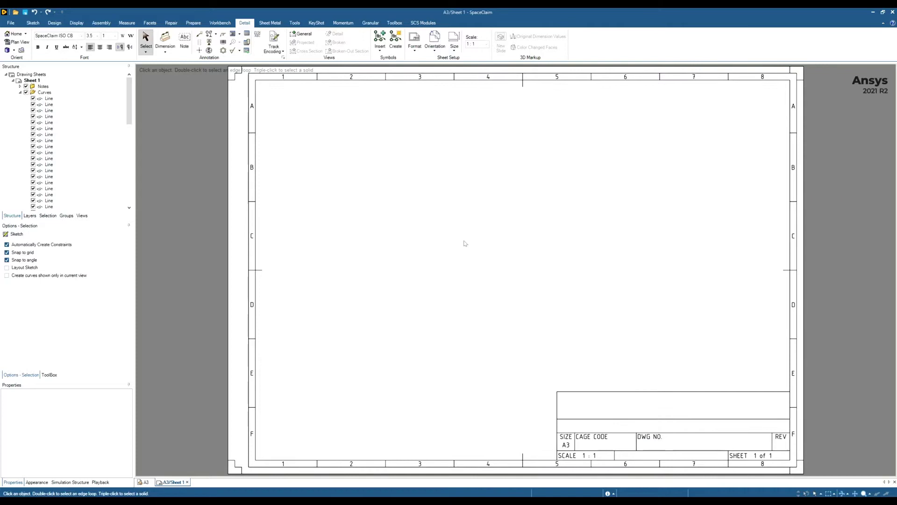
Step: Edit the title block's CAGE CODE label so it reads CREATOR
{"action": "scroll", "coordinate": [427, 314], "scroll_direction": "down", "scroll_amount": 1}
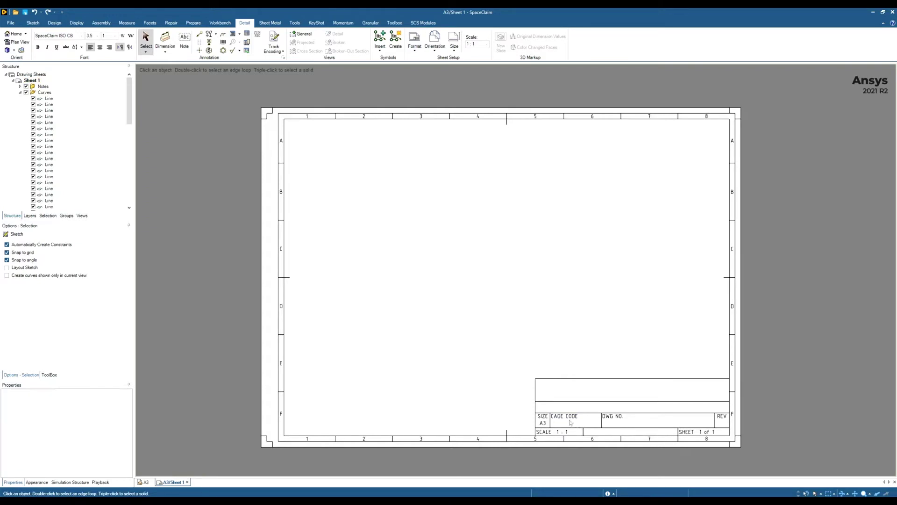
{"action": "double_click", "coordinate": [570, 421]}
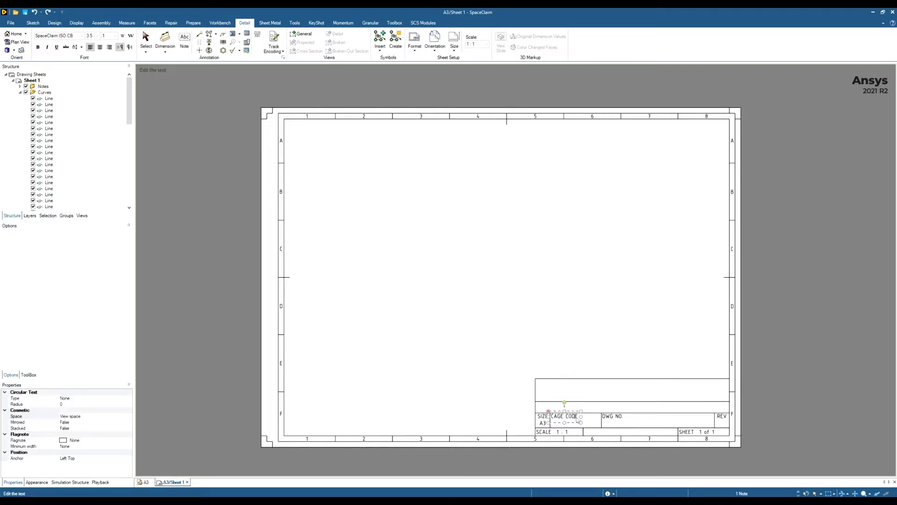
{"action": "scroll", "coordinate": [578, 419], "scroll_direction": "up", "scroll_amount": 5}
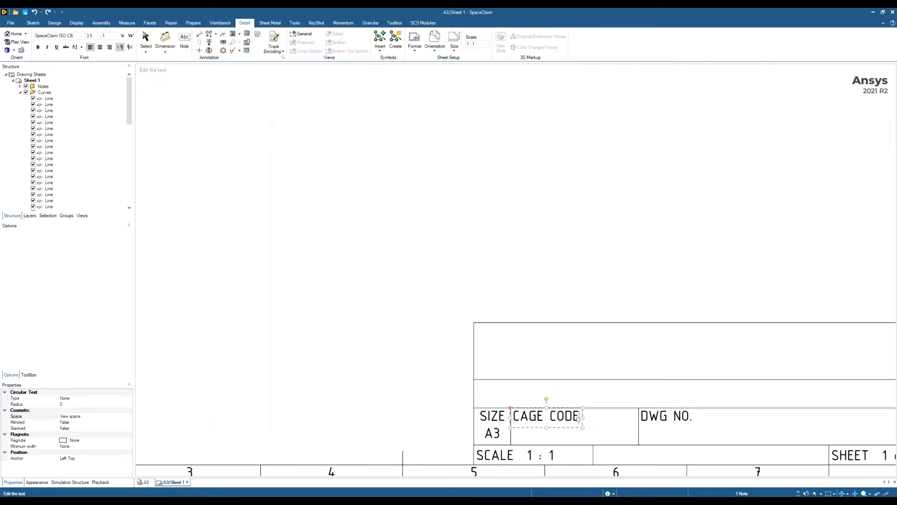
{"action": "key", "text": "BackSpace"}
{"action": "key", "text": "BackSpace"}
{"action": "key", "text": "BackSpace"}
{"action": "key", "text": "BackSpace"}
{"action": "key", "text": "BackSpace"}
{"action": "key", "text": "BackSpace"}
{"action": "key", "text": "BackSpace"}
{"action": "key", "text": "BackSpace"}
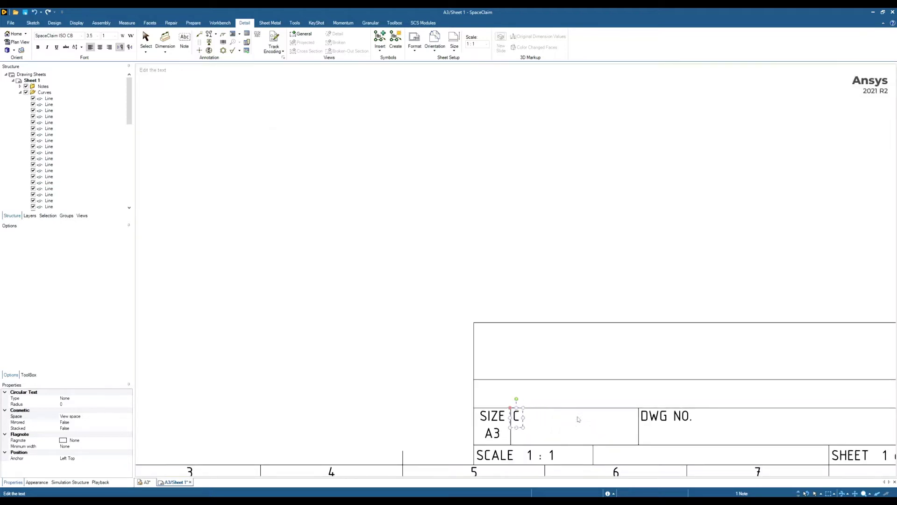
{"action": "type", "text": "REATOR"}
{"action": "scroll", "coordinate": [610, 380], "scroll_direction": "down", "scroll_amount": 5}
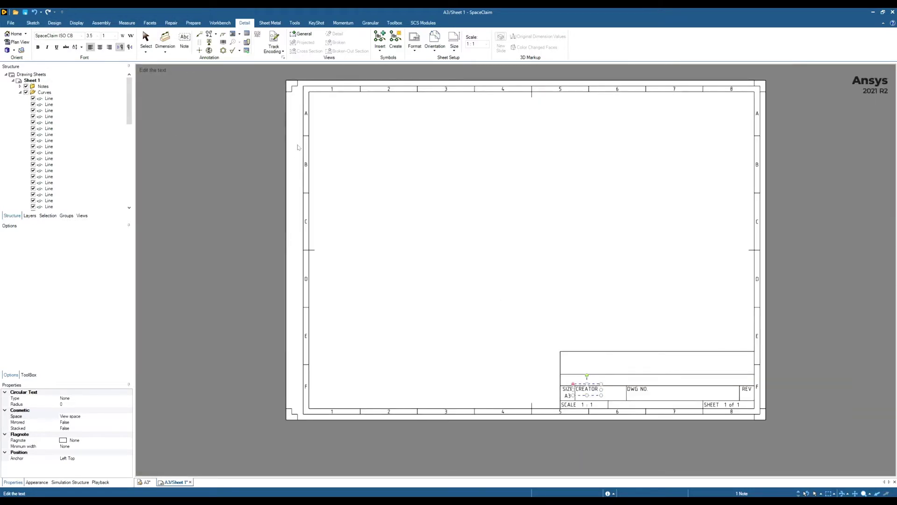
Step: Sketch a 101 mm by 50 mm rectangle from the title-block corner
{"action": "left_click", "coordinate": [56, 24]}
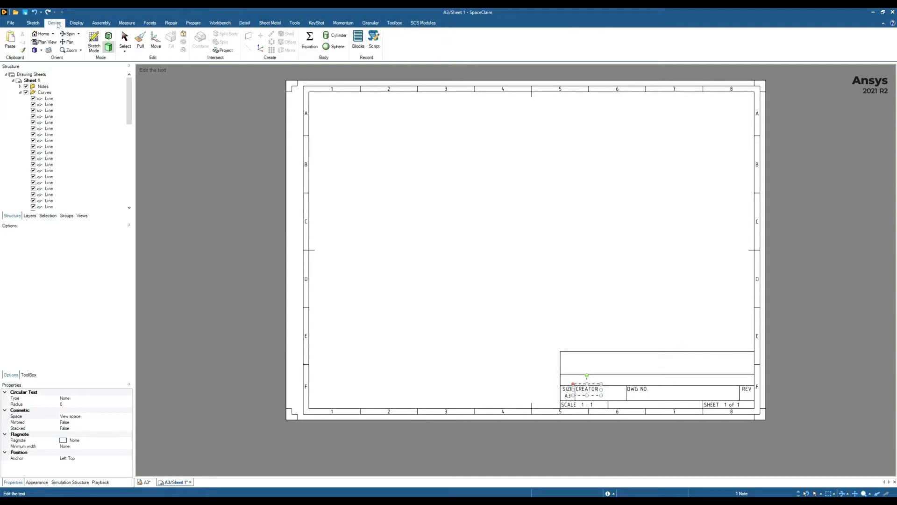
{"action": "left_click", "coordinate": [33, 23]}
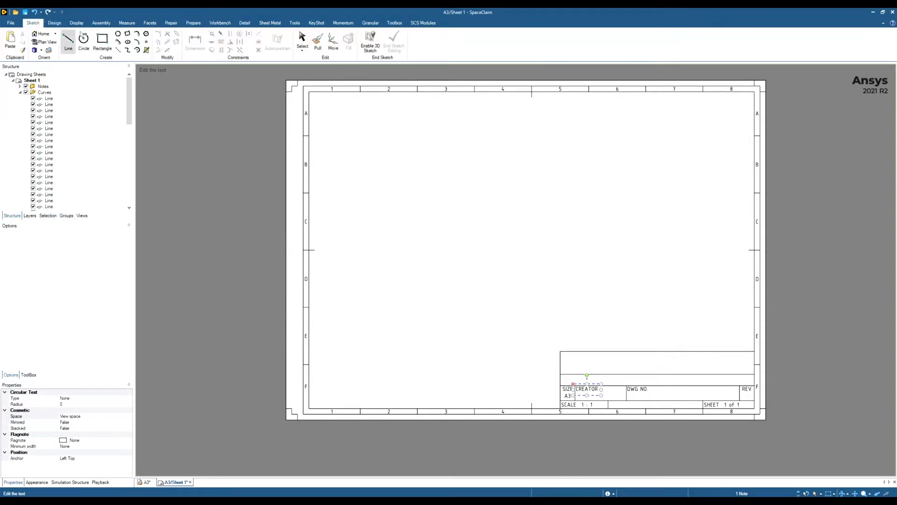
{"action": "left_click", "coordinate": [114, 47]}
{"action": "left_click", "coordinate": [560, 352]}
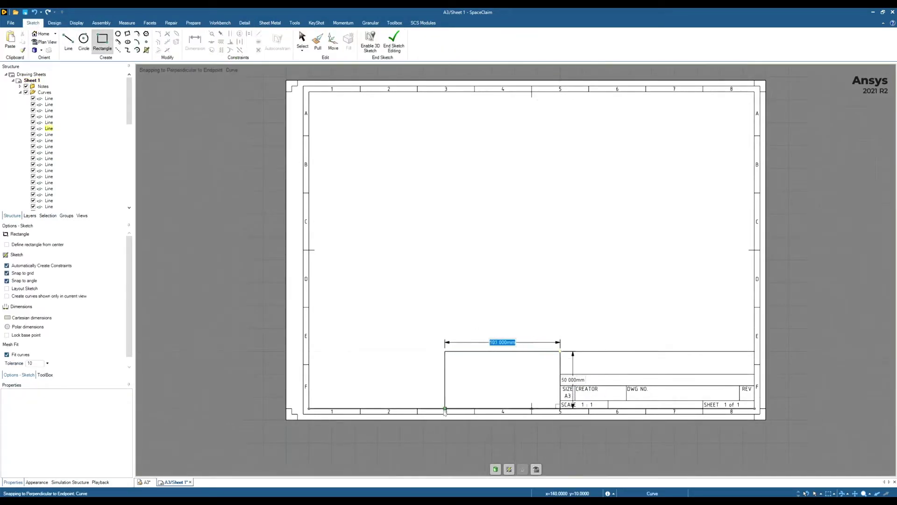
{"action": "key", "text": "Tab"}
{"action": "scroll", "coordinate": [523, 442], "scroll_direction": "up", "scroll_amount": 2}
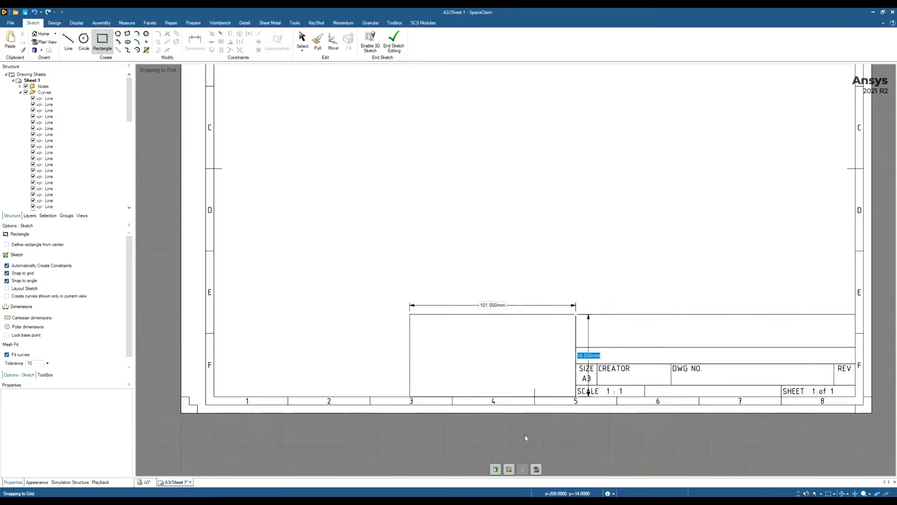
{"action": "scroll", "coordinate": [524, 428], "scroll_direction": "down", "scroll_amount": 5}
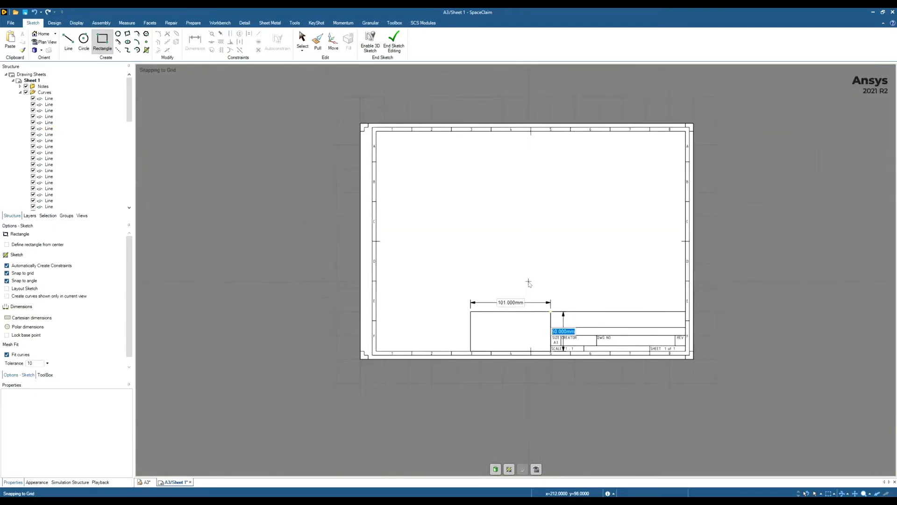
{"action": "key", "text": "Escape"}
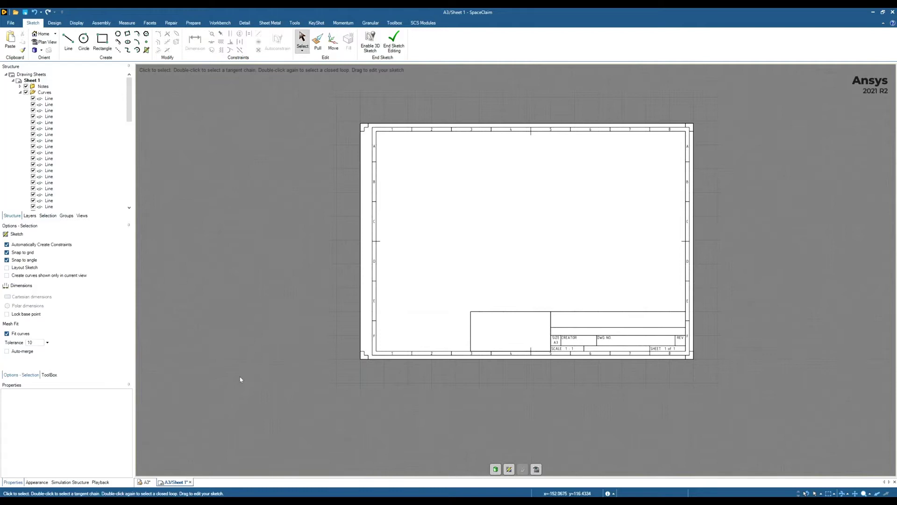
Step: Dismiss the Open Design dialog and switch to File Explorer
{"action": "left_click", "coordinate": [103, 23]}
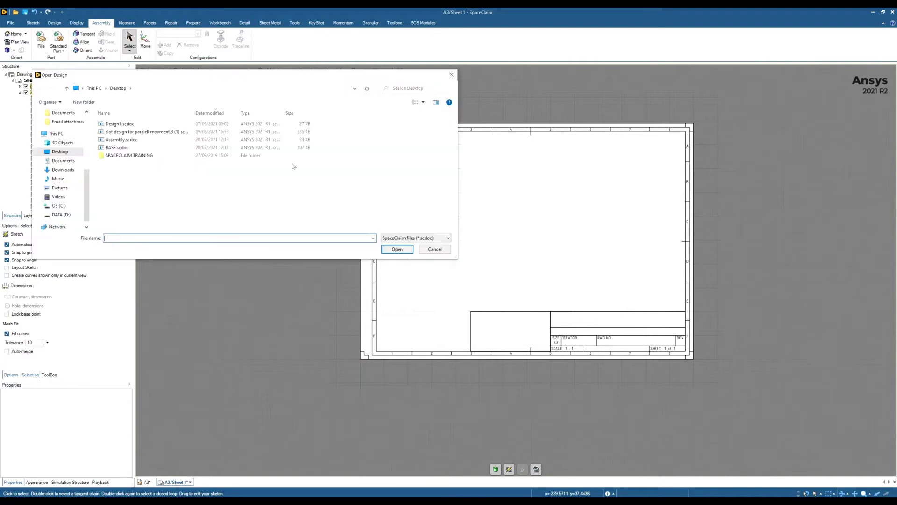
{"action": "left_click", "coordinate": [451, 75]}
{"action": "key", "text": "alt+Tab"}
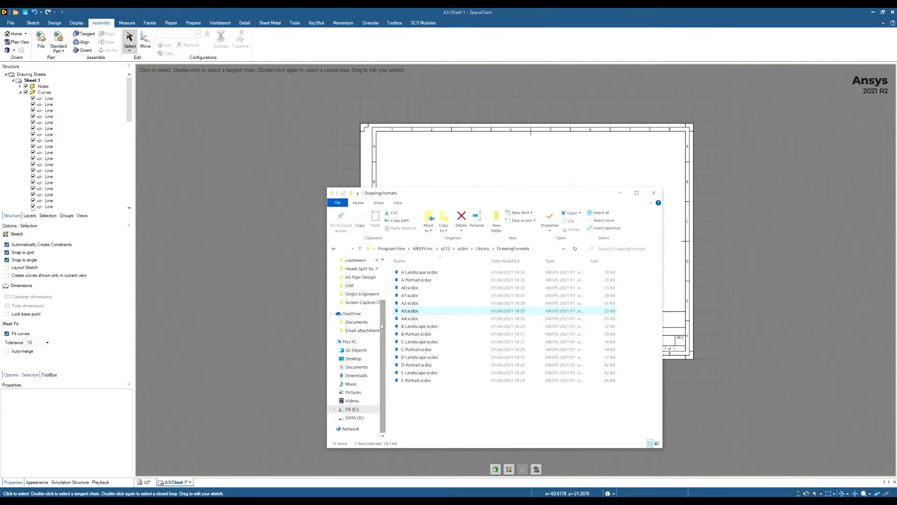
Step: Go to Documents > Origin Engineering > Origin Logos and Favicon and drag originengineering.png onto the sheet
{"action": "left_click", "coordinate": [353, 392]}
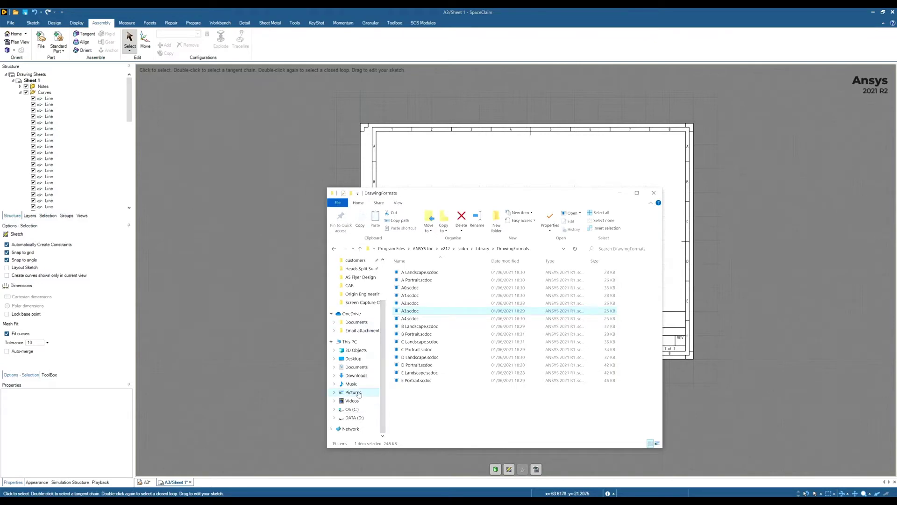
{"action": "left_click", "coordinate": [362, 303]}
{"action": "left_click", "coordinate": [413, 249]}
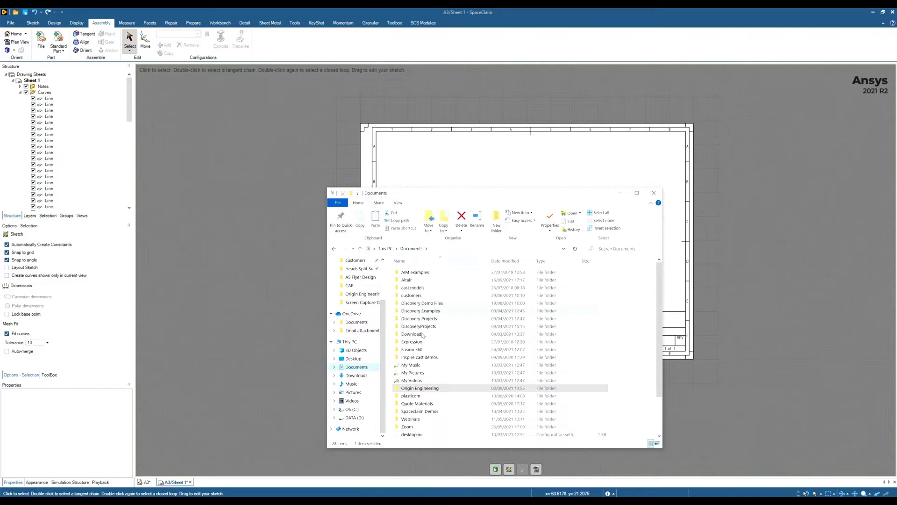
{"action": "double_click", "coordinate": [423, 388]}
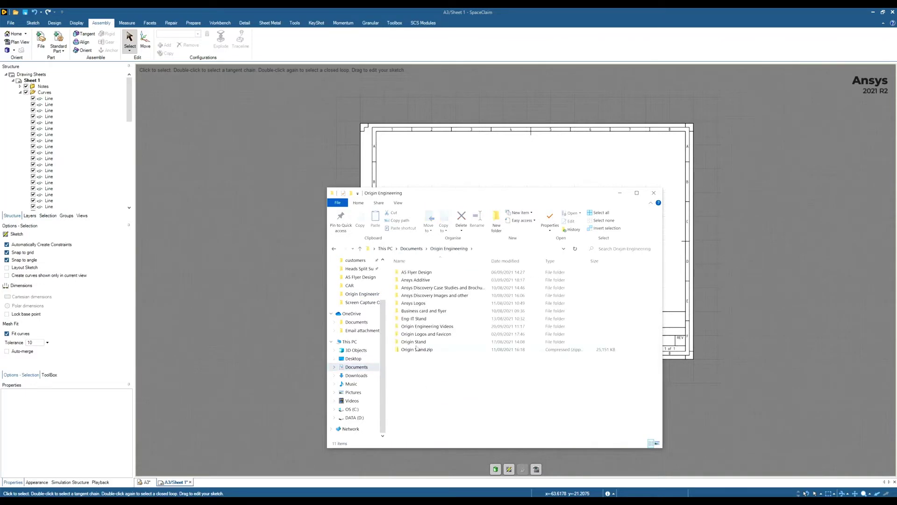
{"action": "double_click", "coordinate": [419, 334]}
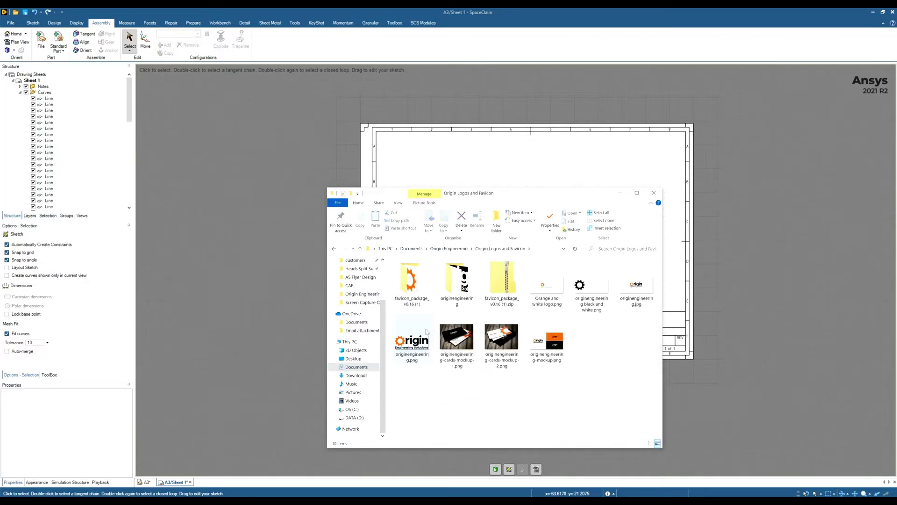
{"action": "left_click_drag", "start_coordinate": [408, 352], "coordinate": [517, 170]}
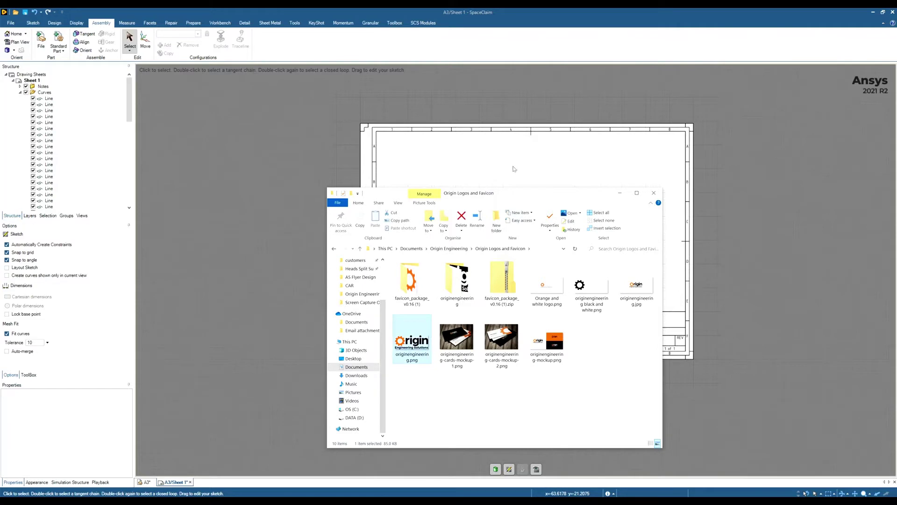
Step: Place the dropped logo on the sheet and set its Keep Aspect Ratio to Yes
{"action": "left_click", "coordinate": [491, 259]}
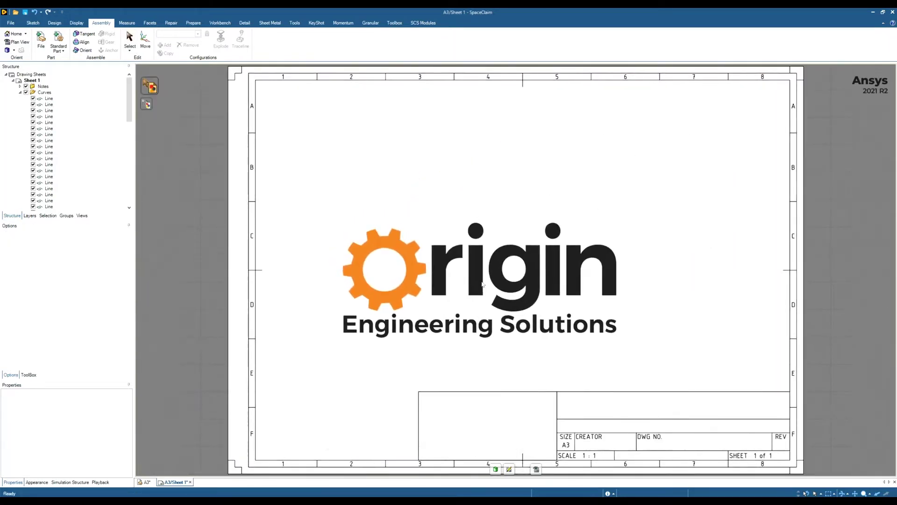
{"action": "left_click", "coordinate": [482, 283]}
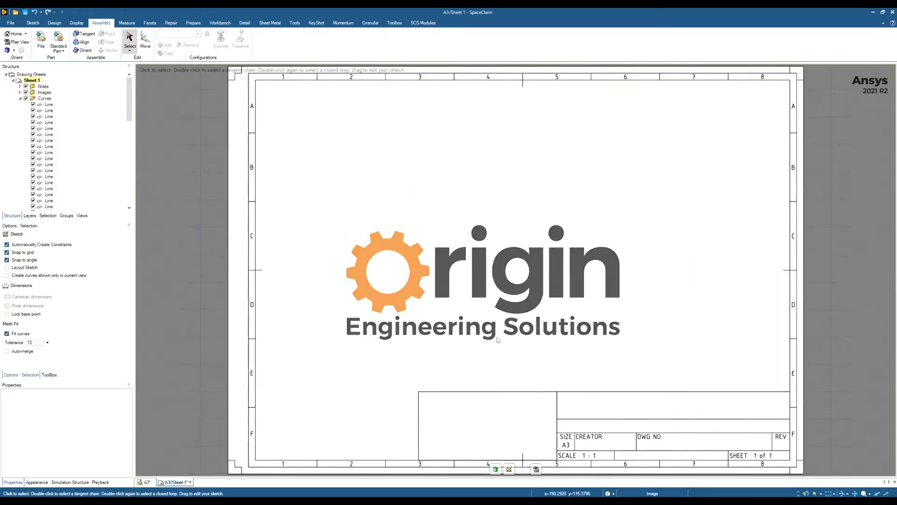
{"action": "left_click", "coordinate": [461, 278]}
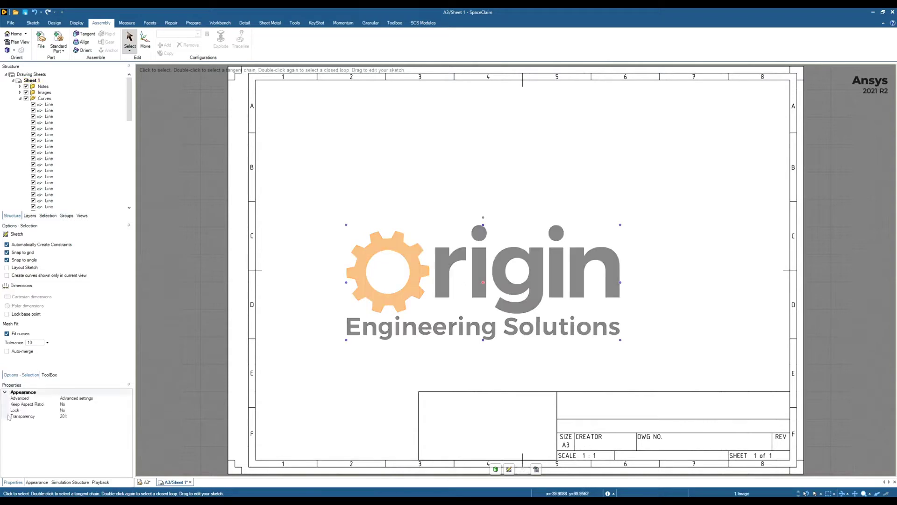
{"action": "left_click", "coordinate": [78, 404]}
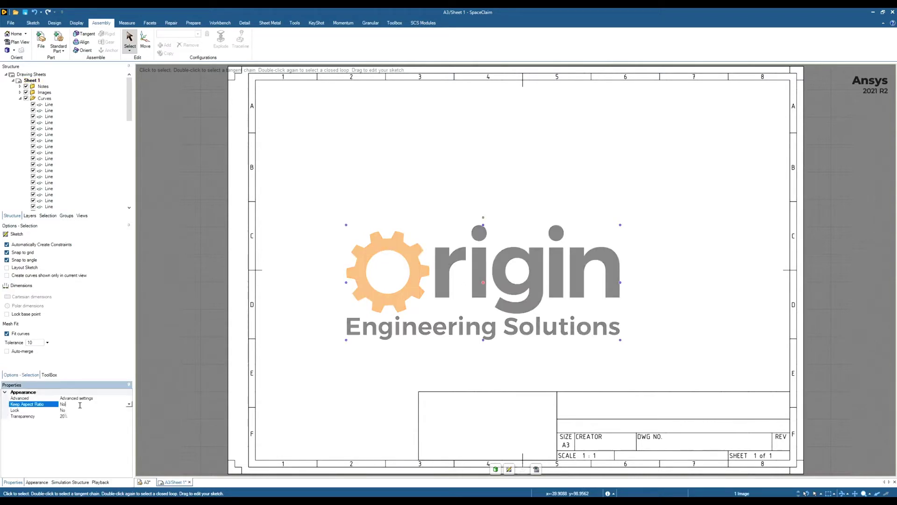
{"action": "left_click", "coordinate": [129, 404]}
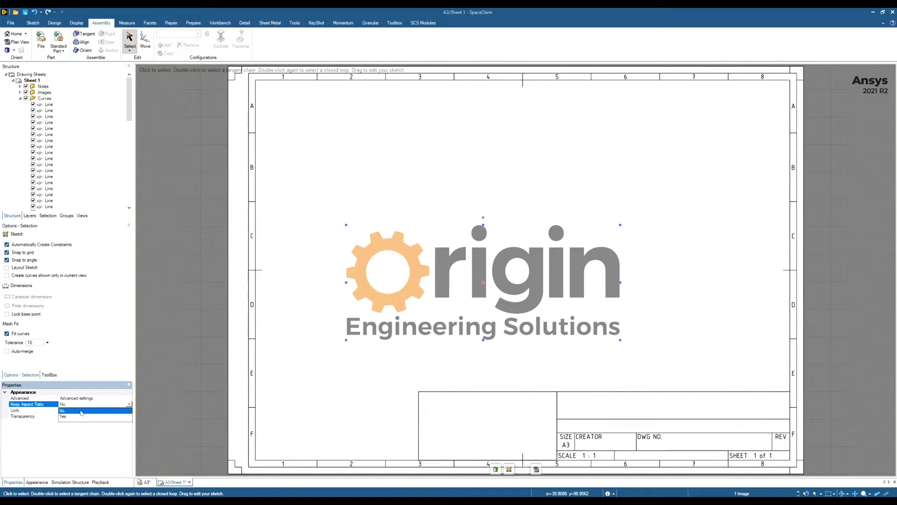
{"action": "left_click", "coordinate": [74, 411]}
Step: Scale the logo proportionally to fit the box beside the title block
{"action": "left_click_drag", "start_coordinate": [346, 227], "coordinate": [491, 287]}
{"action": "left_click_drag", "start_coordinate": [552, 317], "coordinate": [495, 416]}
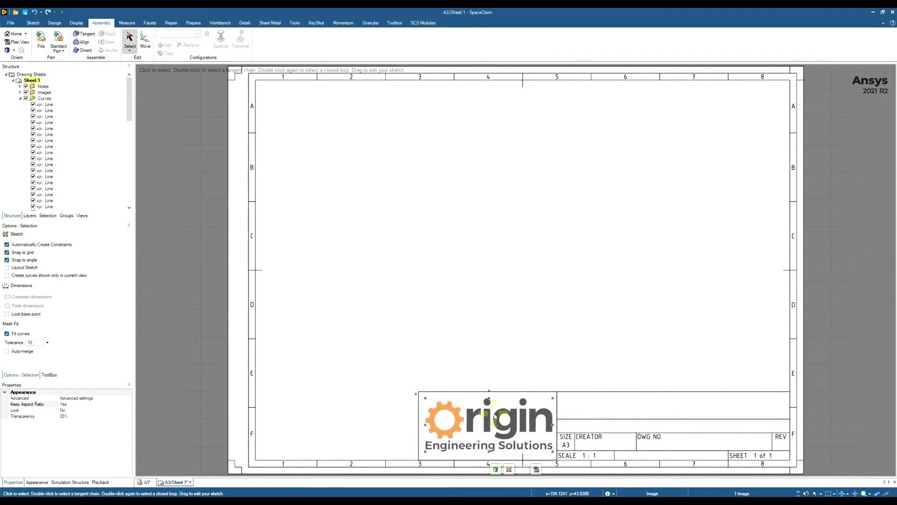
{"action": "left_click", "coordinate": [498, 339]}
{"action": "scroll", "coordinate": [495, 336], "scroll_direction": "down", "scroll_amount": 5}
{"action": "scroll", "coordinate": [479, 304], "scroll_direction": "up", "scroll_amount": 3}
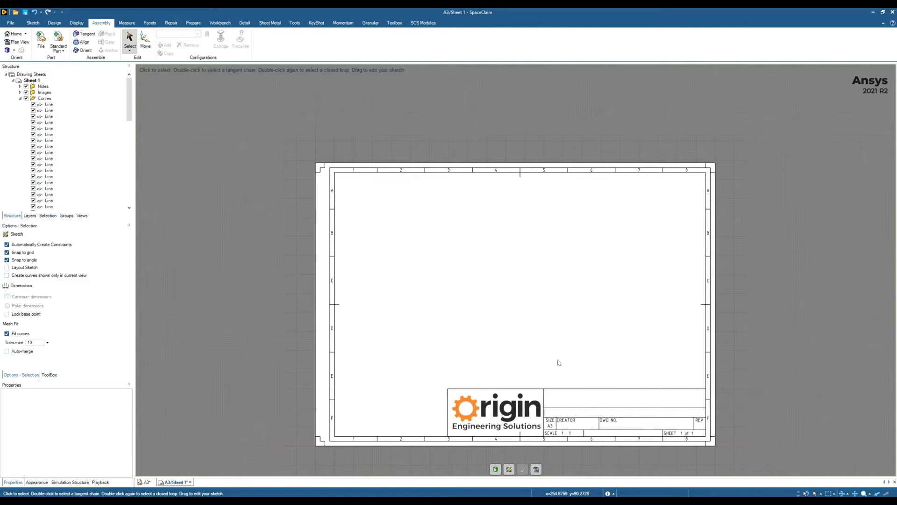
Step: Save the format as SpaceClaim file (*.scdoc) 'A3 -Origin' on the Desktop
{"action": "left_click", "coordinate": [12, 23]}
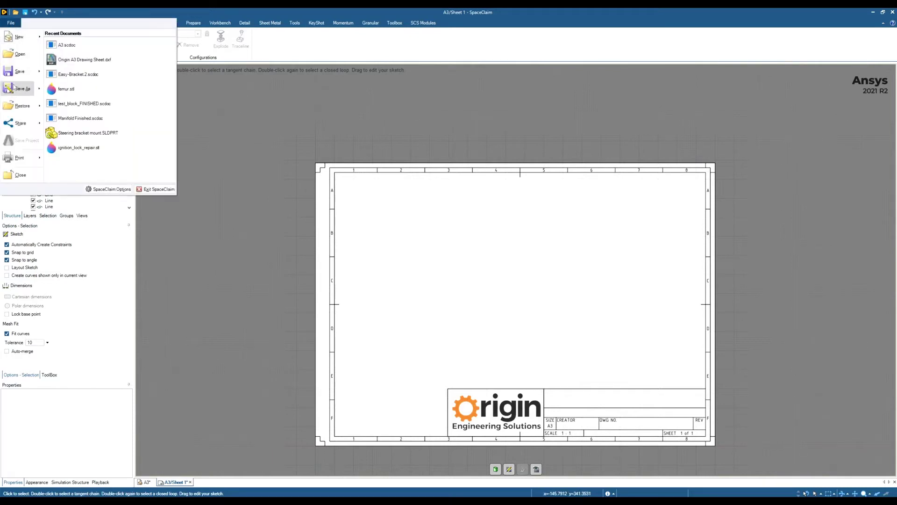
{"action": "left_click", "coordinate": [268, 145]}
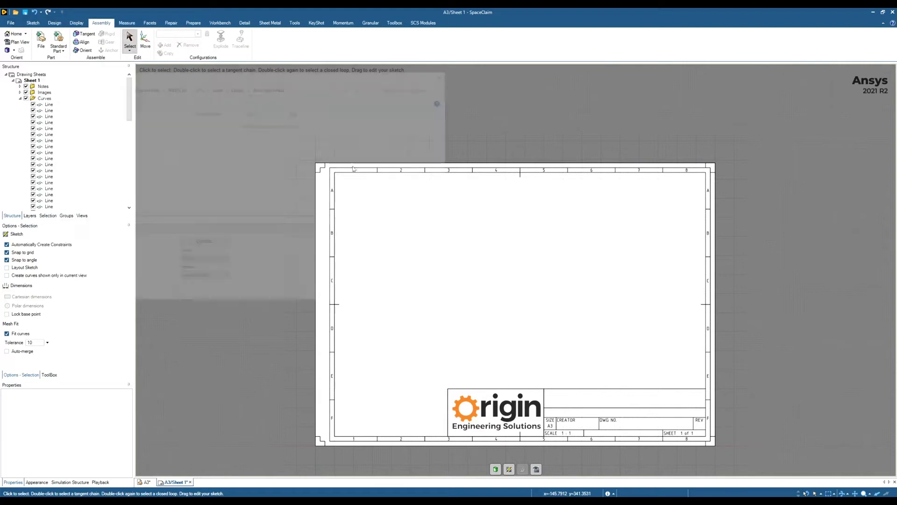
{"action": "left_click", "coordinate": [117, 233]}
{"action": "left_click", "coordinate": [111, 240]}
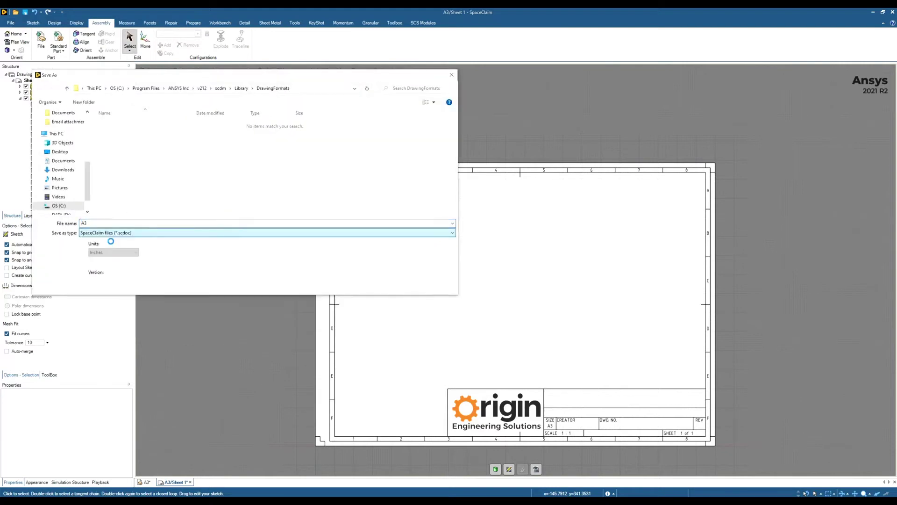
{"action": "double_click", "coordinate": [106, 223]}
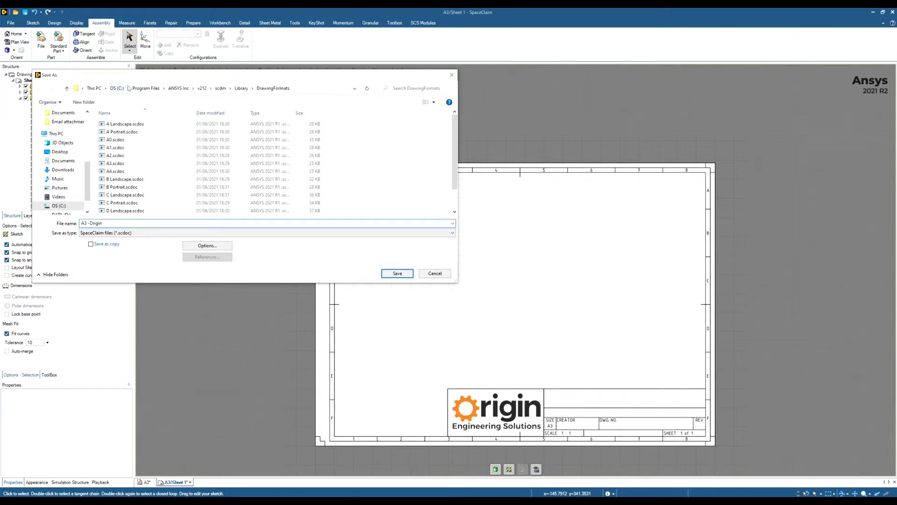
{"action": "left_click", "coordinate": [71, 153]}
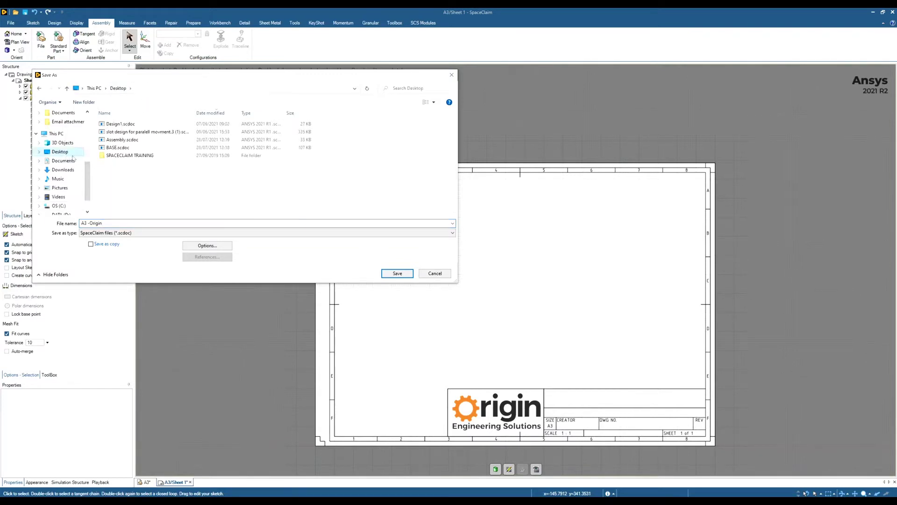
{"action": "left_click", "coordinate": [397, 273]}
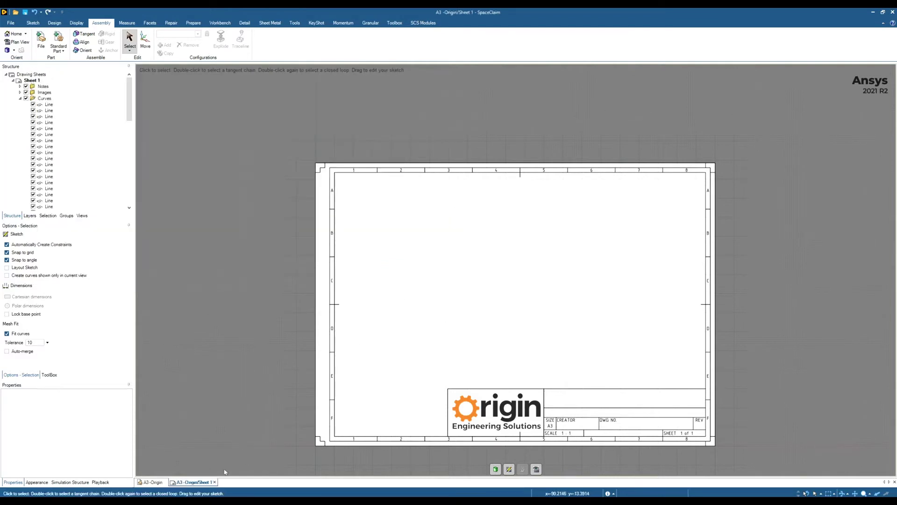
Step: Step File Explorer back to the DrawingFormats folder and clear the selection
{"action": "key", "text": "alt+Tab"}
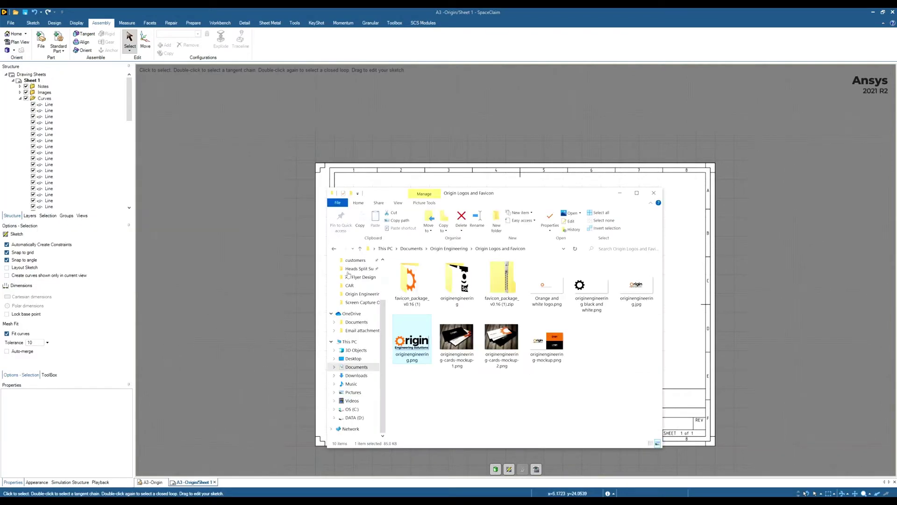
{"action": "left_click", "coordinate": [335, 248]}
{"action": "left_click", "coordinate": [335, 249]}
{"action": "left_click", "coordinate": [335, 249]}
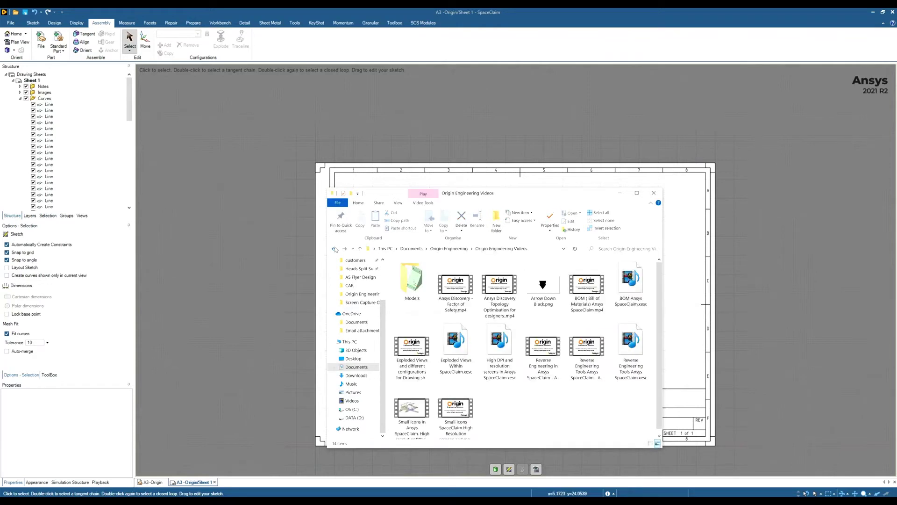
{"action": "left_click", "coordinate": [335, 250]}
{"action": "left_click", "coordinate": [335, 249]}
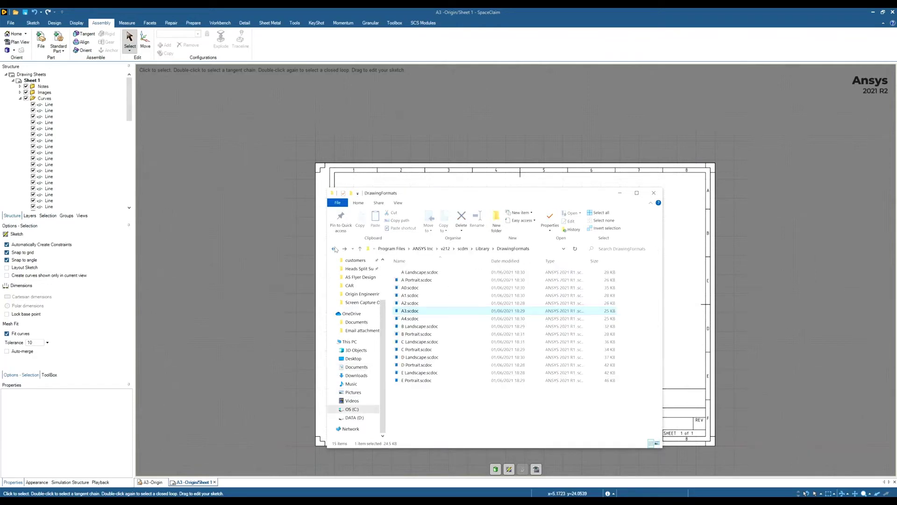
{"action": "left_click", "coordinate": [455, 411]}
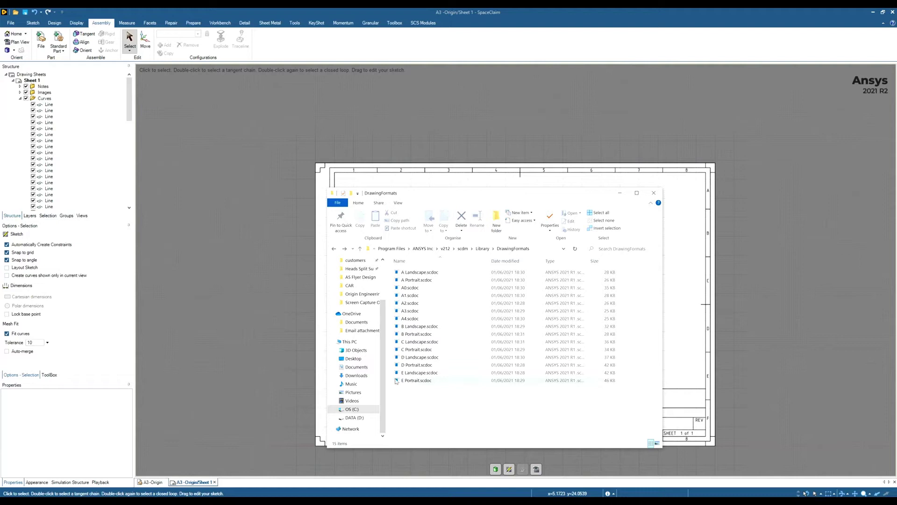
Step: Copy A3 -Origin.scdoc from the Desktop into DrawingFormats with admin permission, then minimize Explorer
{"action": "left_click", "coordinate": [357, 360]}
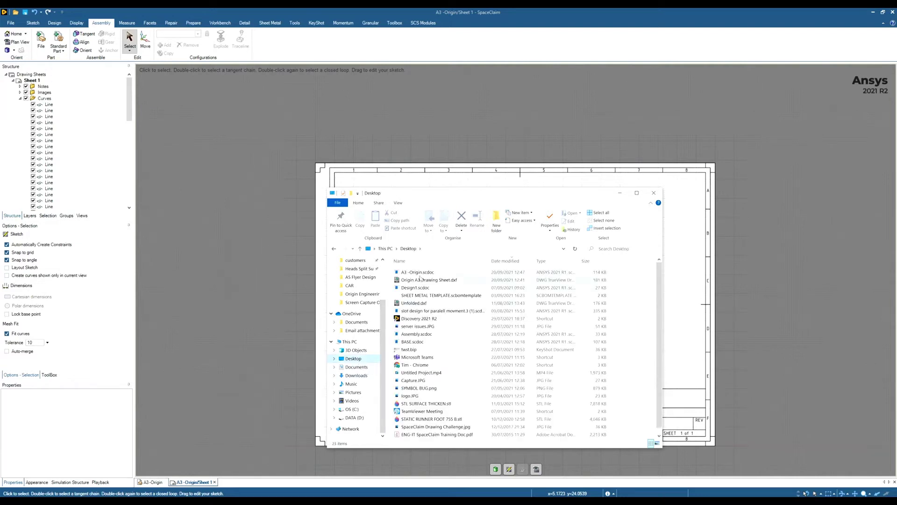
{"action": "left_click", "coordinate": [418, 273]}
{"action": "left_click", "coordinate": [359, 220]}
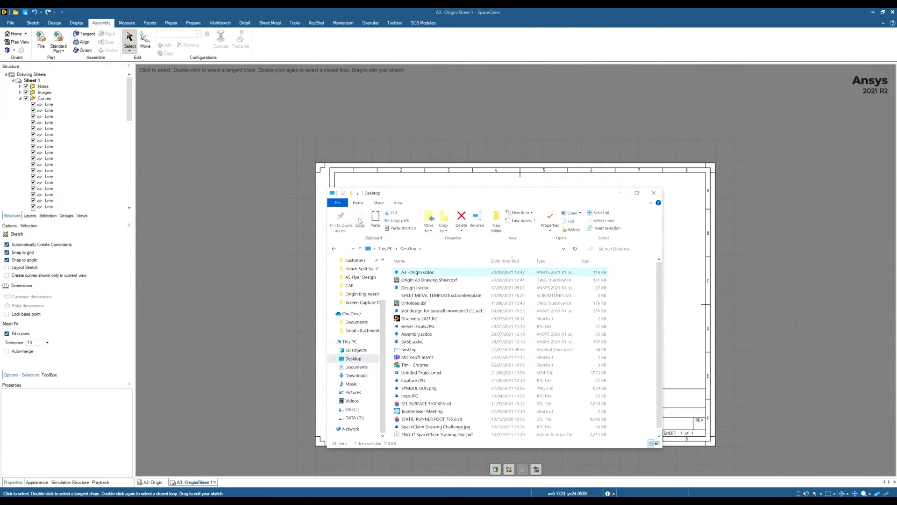
{"action": "left_click", "coordinate": [334, 249]}
{"action": "left_click", "coordinate": [376, 220]}
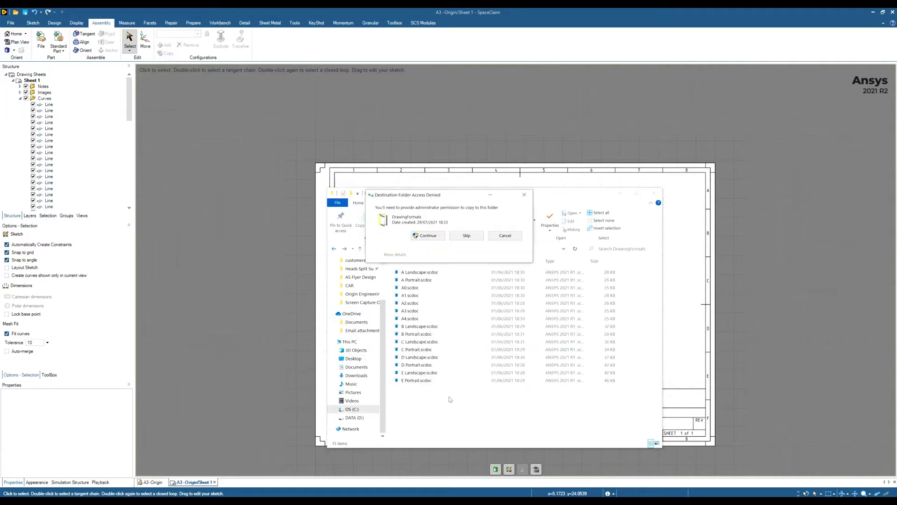
{"action": "left_click", "coordinate": [426, 235]}
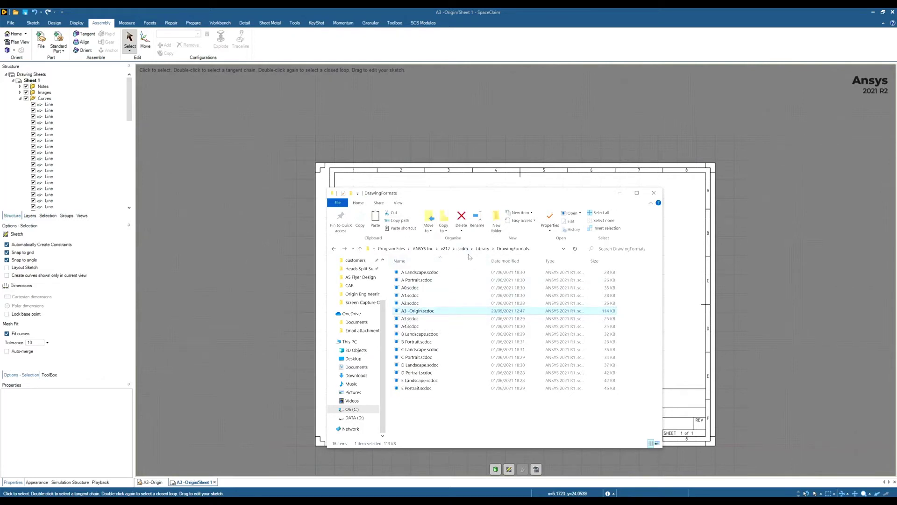
{"action": "left_click", "coordinate": [620, 192]}
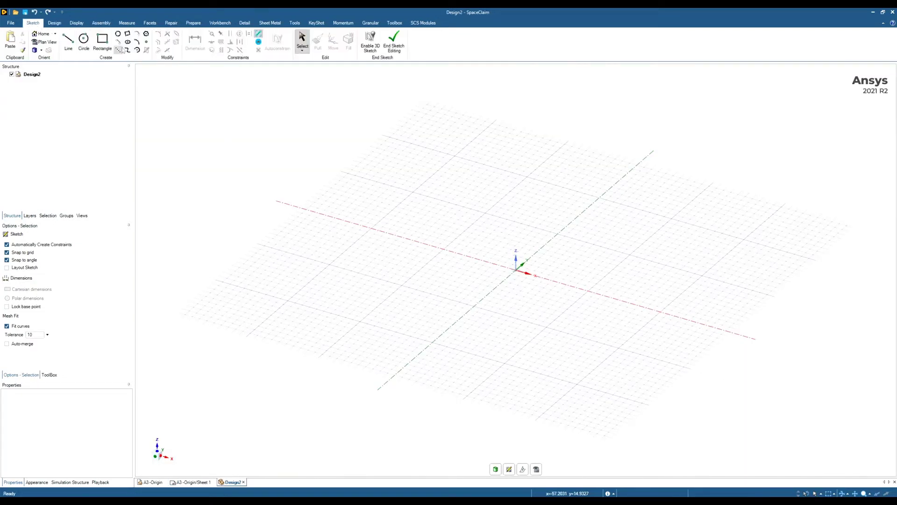
Step: Sketch a rectangle and pull it up into a solid box
{"action": "key", "text": "r"}
{"action": "left_click", "coordinate": [429, 153]}
{"action": "left_click", "coordinate": [563, 403]}
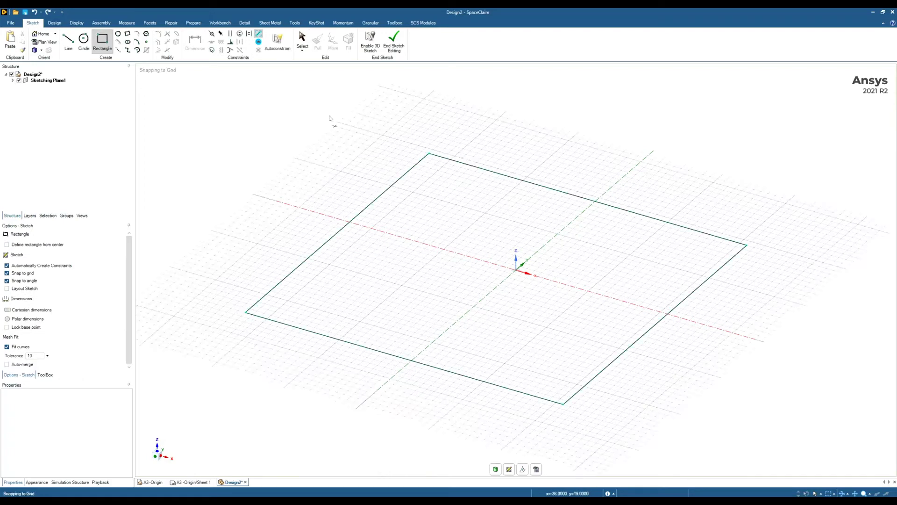
{"action": "key", "text": "p"}
{"action": "left_click", "coordinate": [436, 276]}
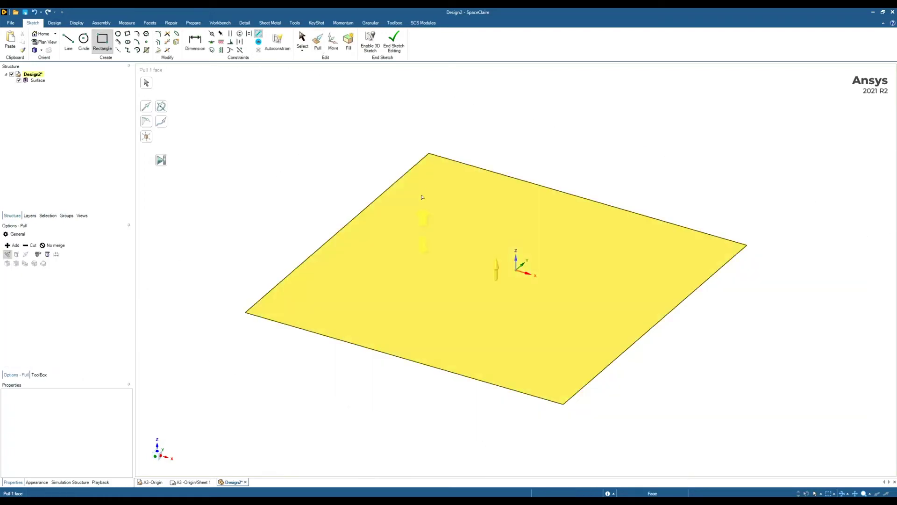
{"action": "left_click_drag", "start_coordinate": [420, 196], "coordinate": [420, 173]}
Step: Create a drawing sheet of the box and apply the A3 -Origin format
{"action": "left_click", "coordinate": [10, 23]}
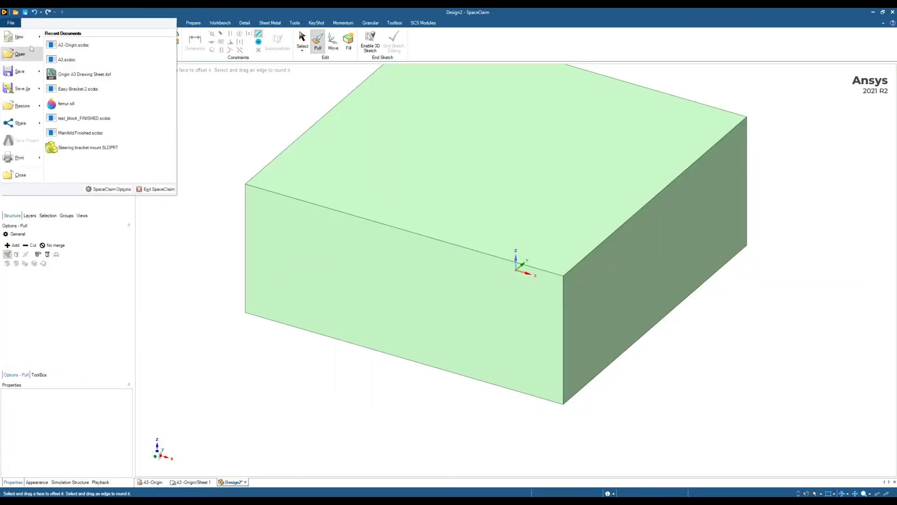
{"action": "mouse_move", "coordinate": [18, 37]}
{"action": "left_click", "coordinate": [65, 61]}
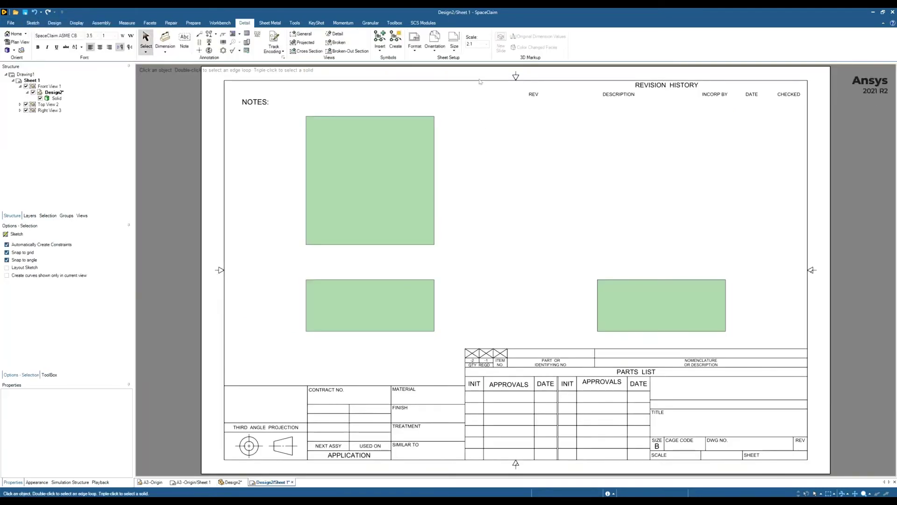
{"action": "left_click", "coordinate": [415, 41]}
{"action": "scroll", "coordinate": [444, 151], "scroll_direction": "down", "scroll_amount": 3}
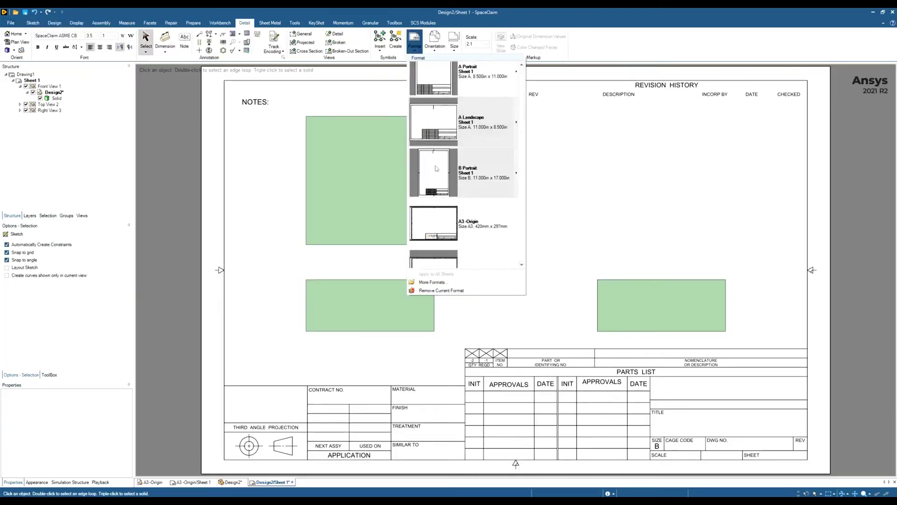
{"action": "left_click", "coordinate": [456, 195]}
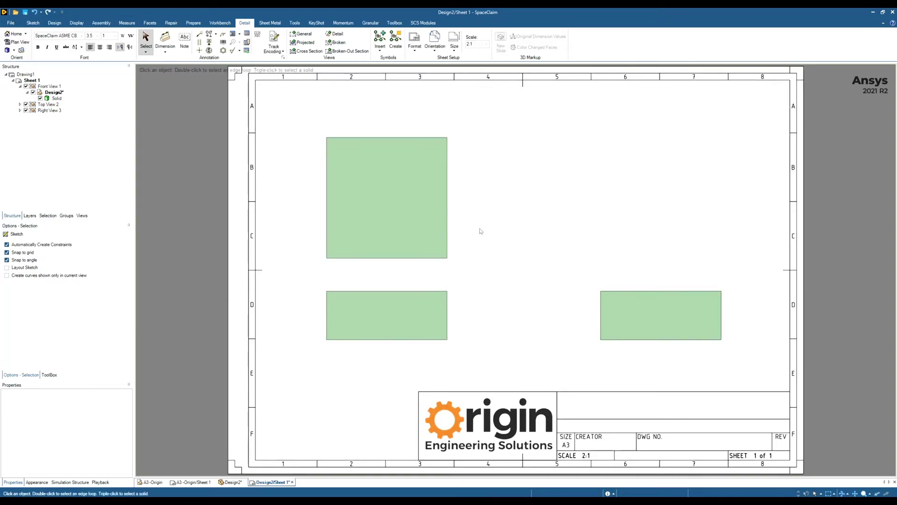
Step: In SpaceClaim Options, make A3 -Origin.scdoc the default external sheet format for new drawings
{"action": "left_click", "coordinate": [11, 22]}
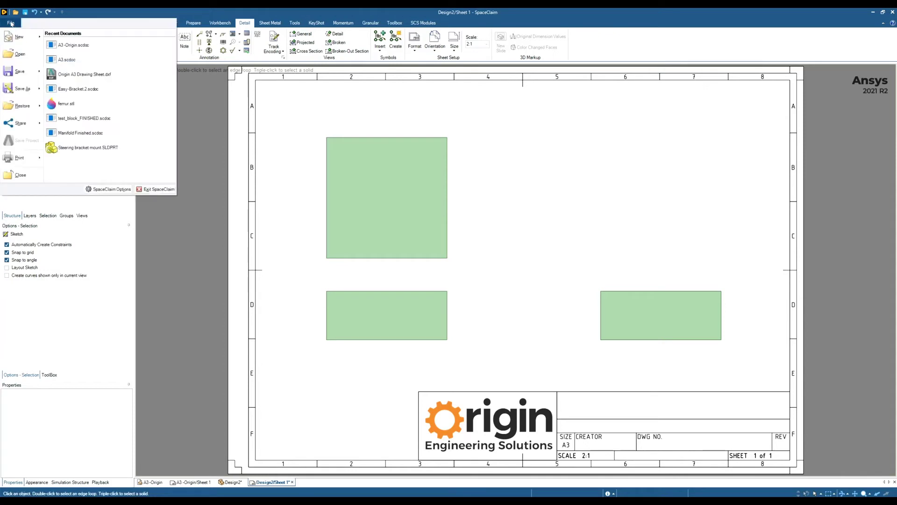
{"action": "left_click", "coordinate": [203, 193]}
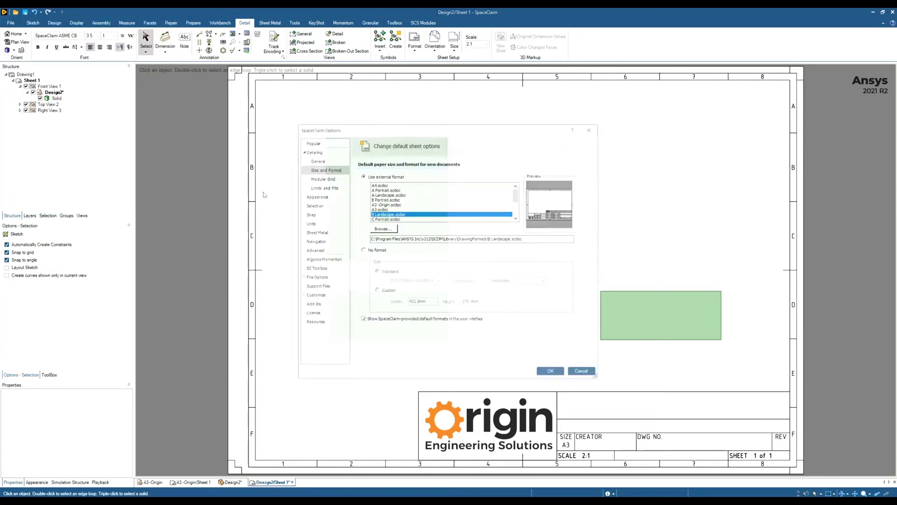
{"action": "left_click", "coordinate": [385, 205]}
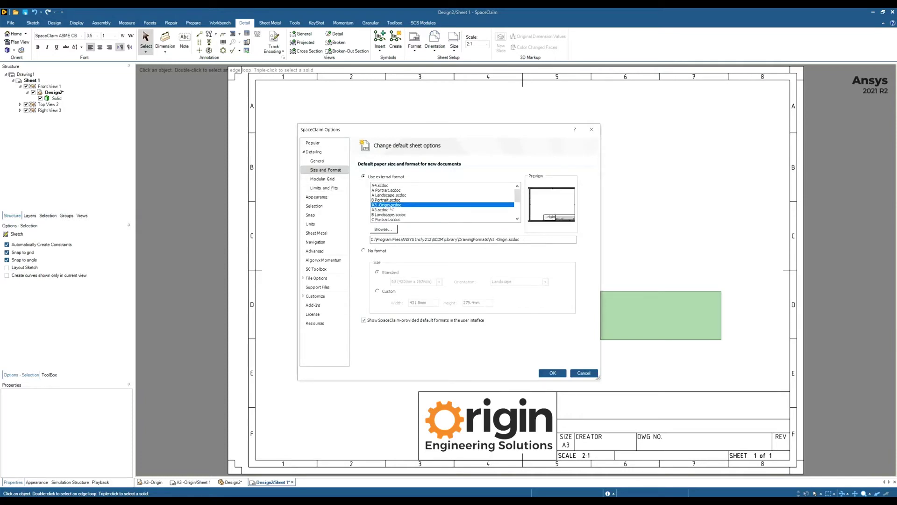
{"action": "left_click", "coordinate": [562, 374]}
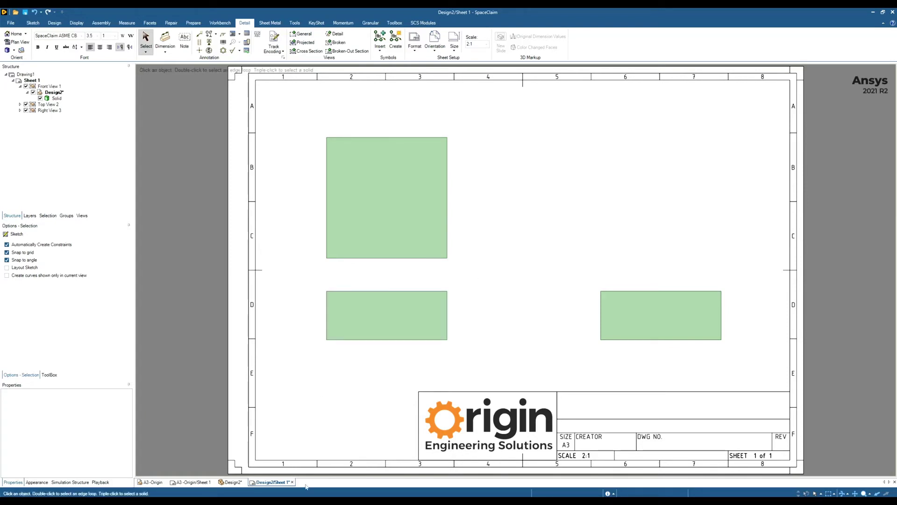
Step: Close the Design2 and A3 -Origin documents, discarding Design2's unsaved changes
{"action": "left_click", "coordinate": [291, 482]}
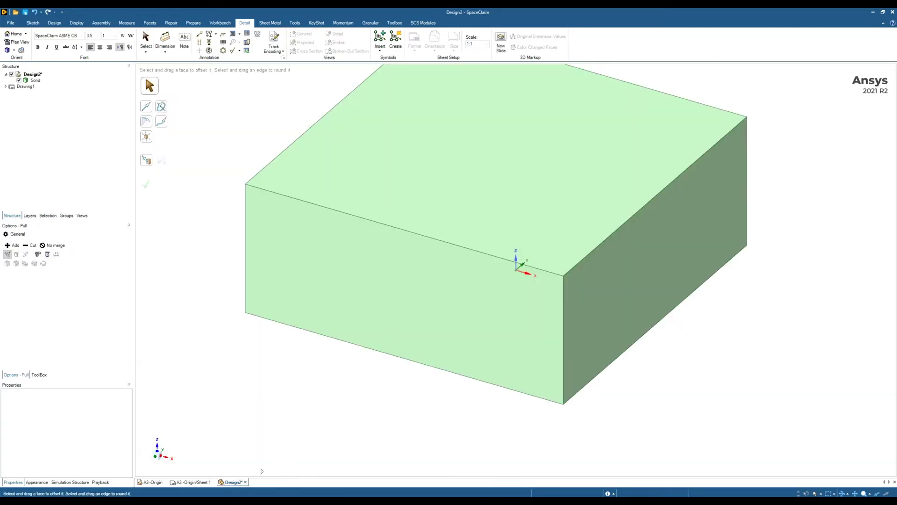
{"action": "left_click", "coordinate": [245, 482]}
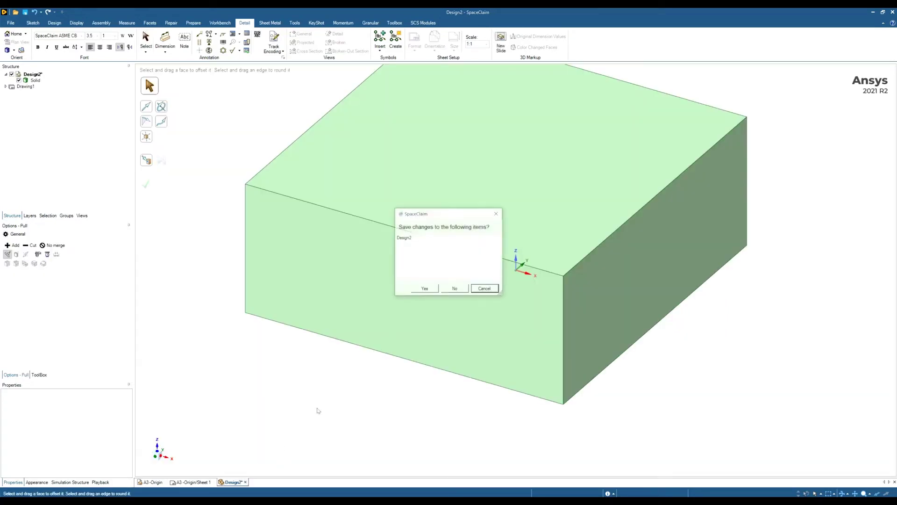
{"action": "left_click", "coordinate": [455, 289]}
{"action": "left_click", "coordinate": [214, 481]}
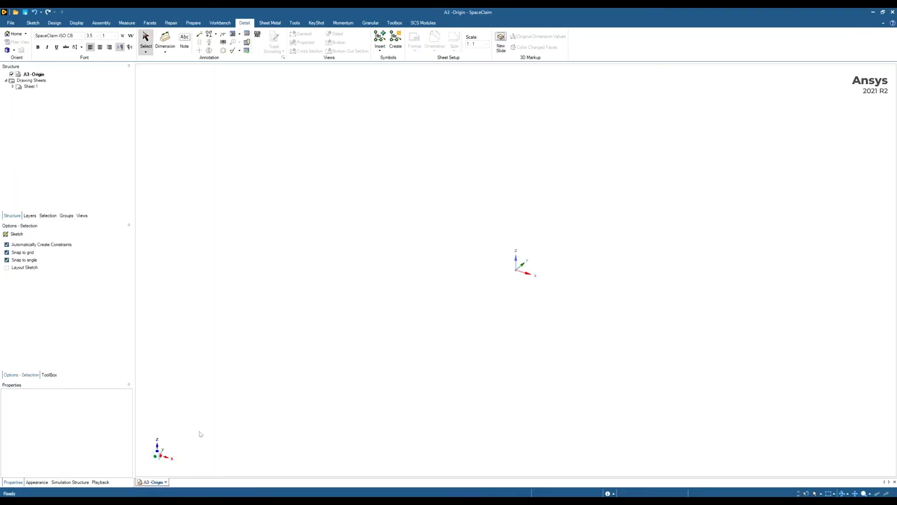
{"action": "left_click", "coordinate": [10, 23]}
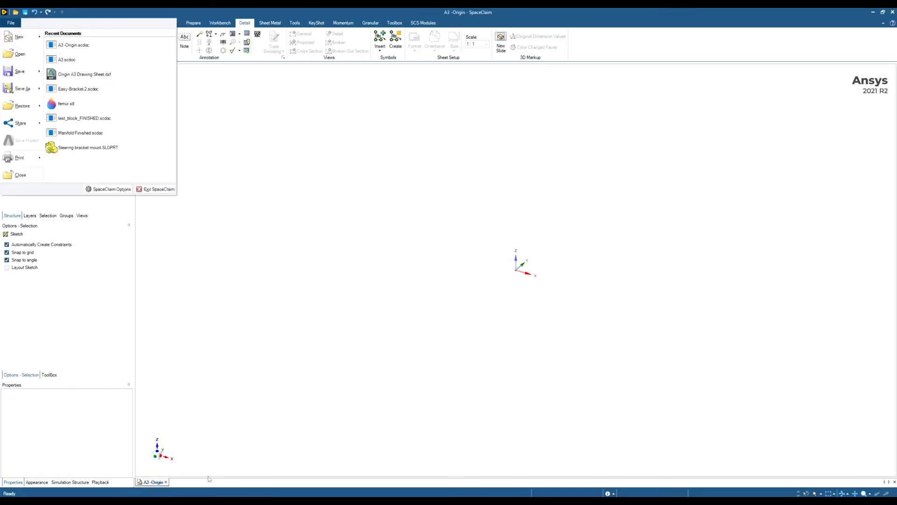
{"action": "left_click", "coordinate": [165, 482]}
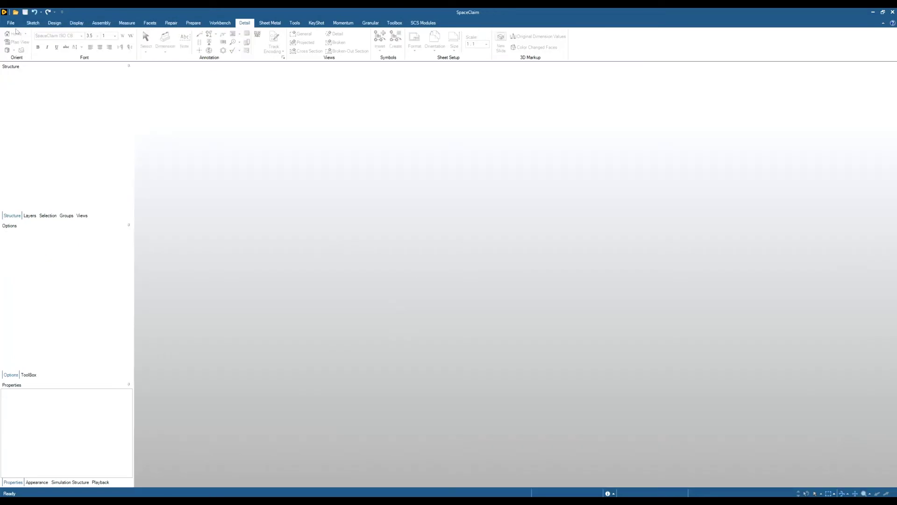
Step: Open Origin A3 Drawing Sheet.dxf from recent documents and return to a head-on view
{"action": "left_click", "coordinate": [11, 23]}
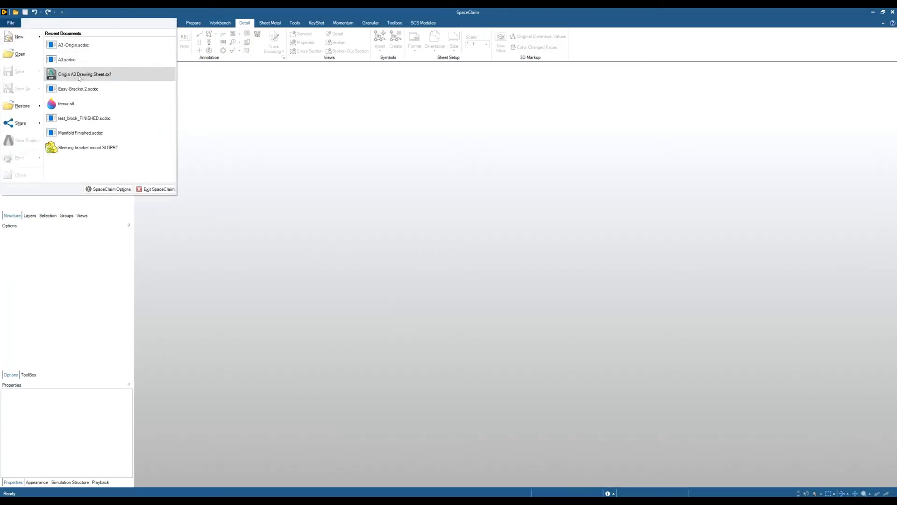
{"action": "left_click", "coordinate": [78, 76]}
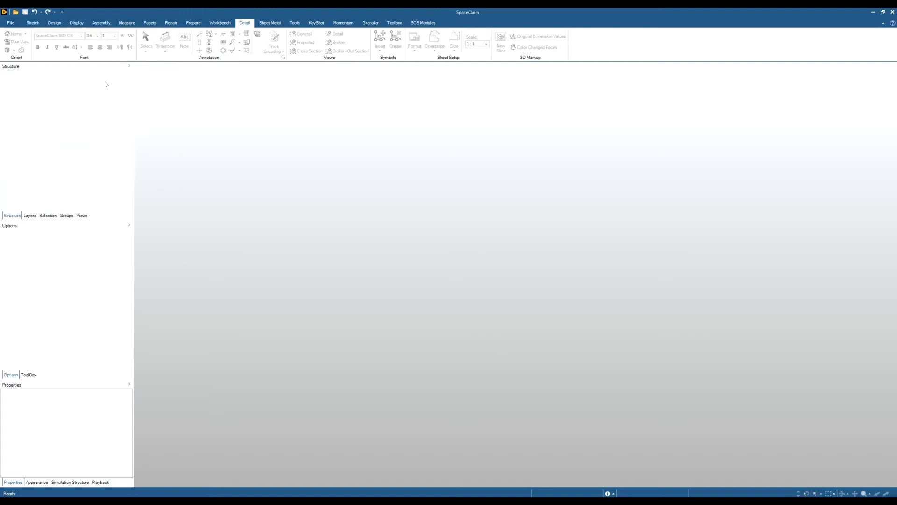
{"action": "scroll", "coordinate": [429, 190], "scroll_direction": "down", "scroll_amount": 1}
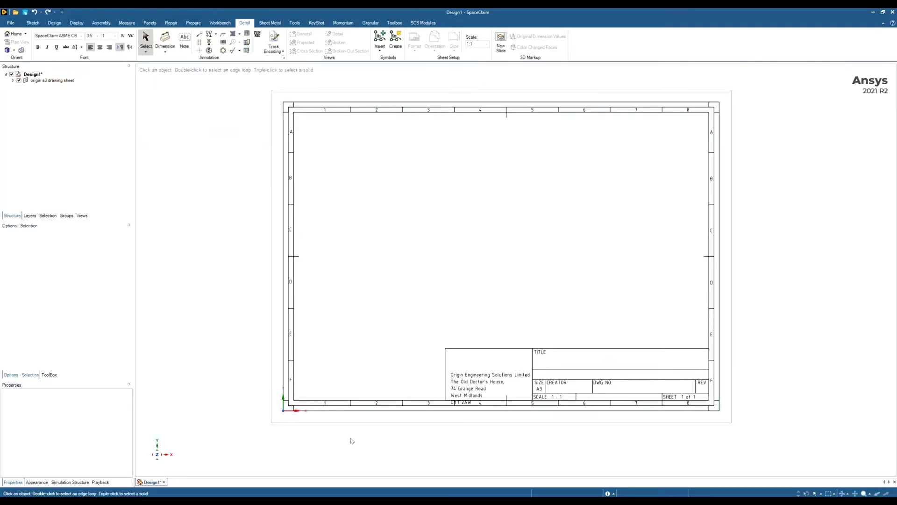
{"action": "scroll", "coordinate": [305, 433], "scroll_direction": "up", "scroll_amount": 1}
{"action": "middle_click_drag", "start_coordinate": [303, 431], "coordinate": [309, 400]}
{"action": "scroll", "coordinate": [309, 400], "scroll_direction": "down", "scroll_amount": 1}
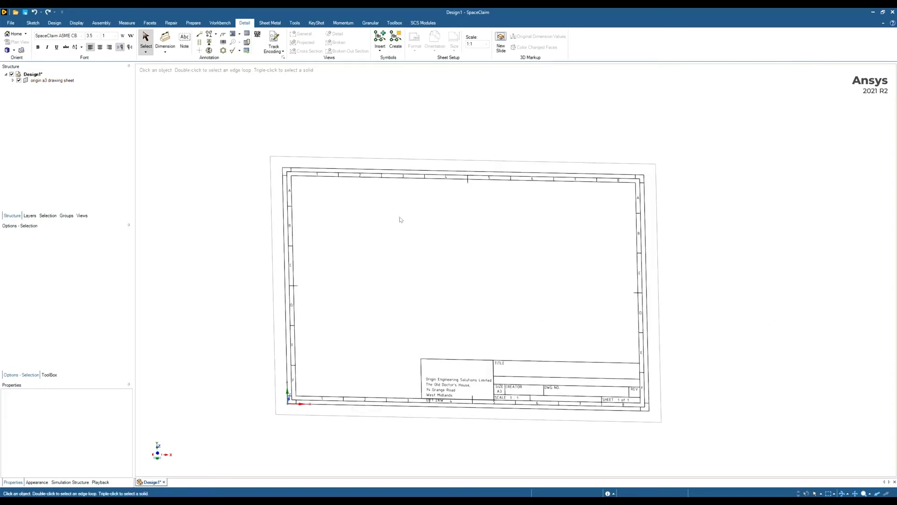
{"action": "key", "text": "v"}
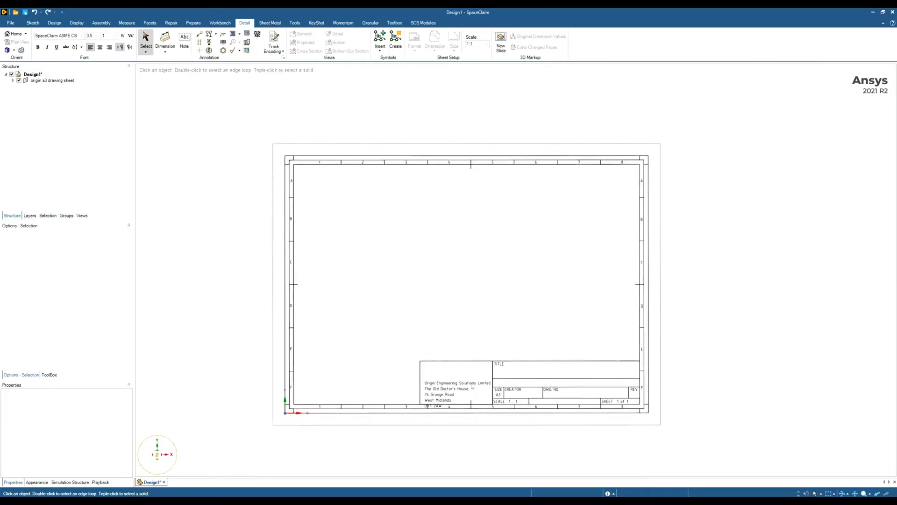
Step: Move the company address note slightly higher in the title block
{"action": "double_click", "coordinate": [446, 382]}
{"action": "left_click_drag", "start_coordinate": [447, 385], "coordinate": [448, 376]}
{"action": "left_click", "coordinate": [326, 446]}
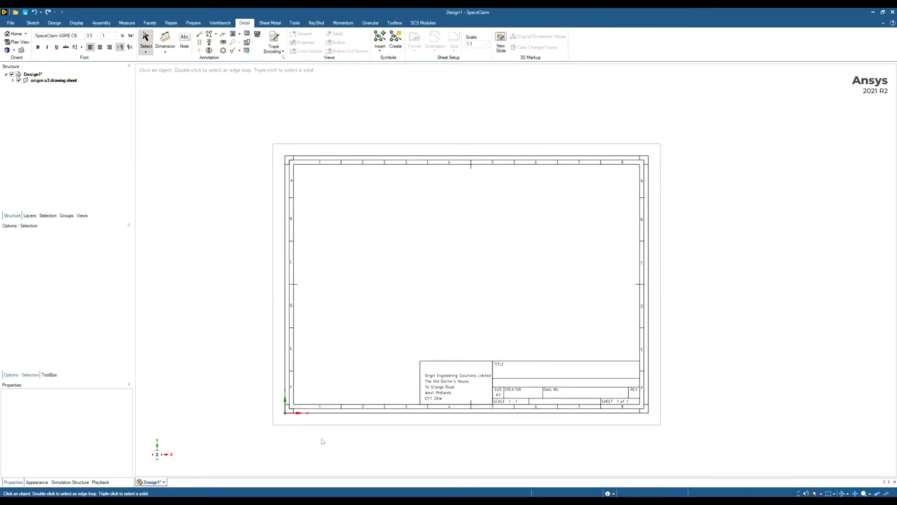
{"action": "scroll", "coordinate": [286, 423], "scroll_direction": "up", "scroll_amount": 8}
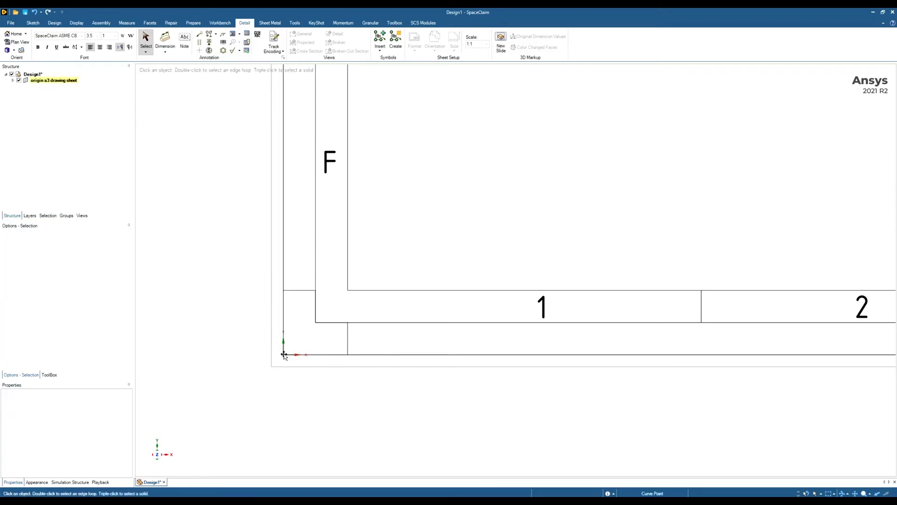
{"action": "mouse_move", "coordinate": [299, 345]}
{"action": "middle_mouse_down"}
{"action": "mouse_move", "coordinate": [260, 366]}
{"action": "mouse_move", "coordinate": [307, 357]}
{"action": "middle_mouse_up"}
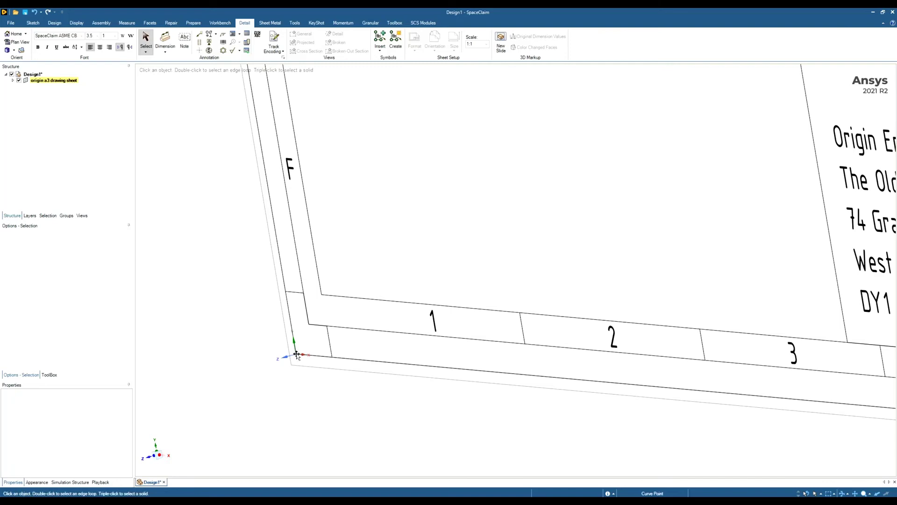
{"action": "scroll", "coordinate": [296, 355], "scroll_direction": "down", "scroll_amount": 10}
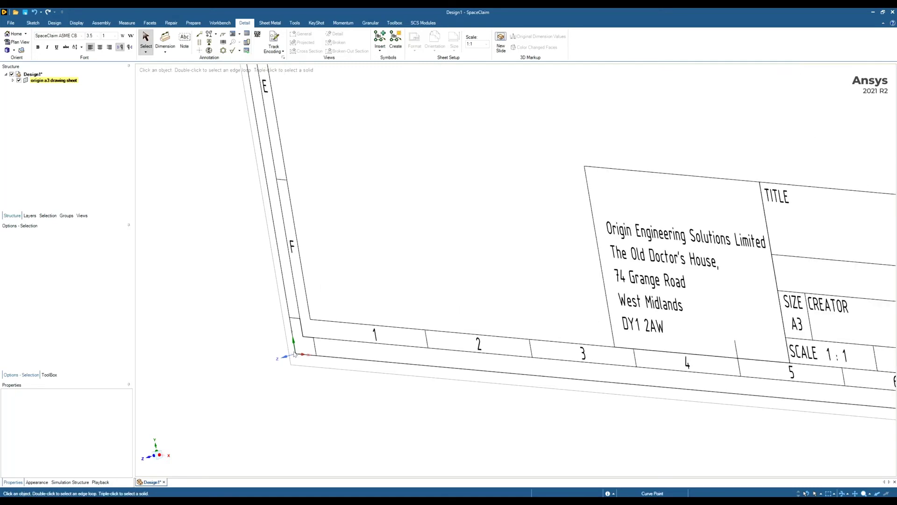
{"action": "scroll", "coordinate": [375, 384], "scroll_direction": "down", "scroll_amount": 4}
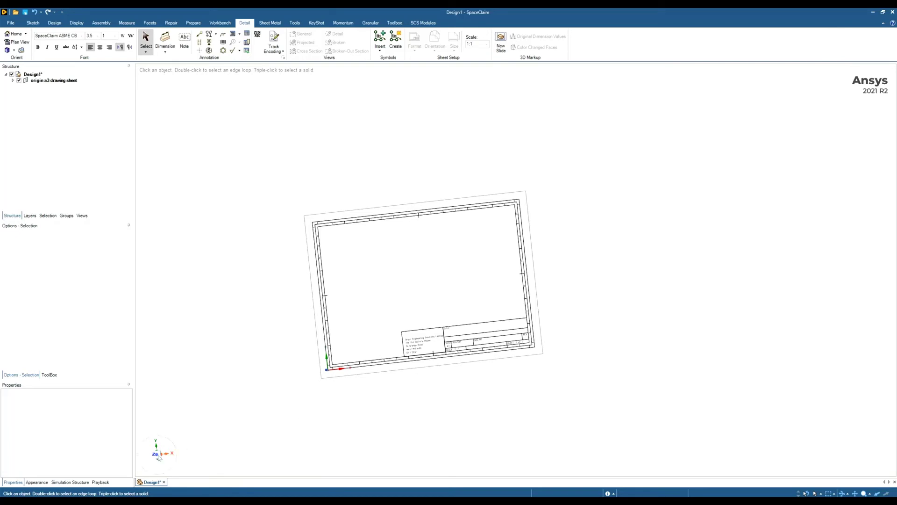
{"action": "key", "text": "v"}
{"action": "mouse_move", "coordinate": [290, 171]}
{"action": "left_mouse_down"}
{"action": "mouse_move", "coordinate": [545, 327]}
{"action": "mouse_move", "coordinate": [569, 384]}
{"action": "left_mouse_up"}
{"action": "left_click", "coordinate": [569, 384]}
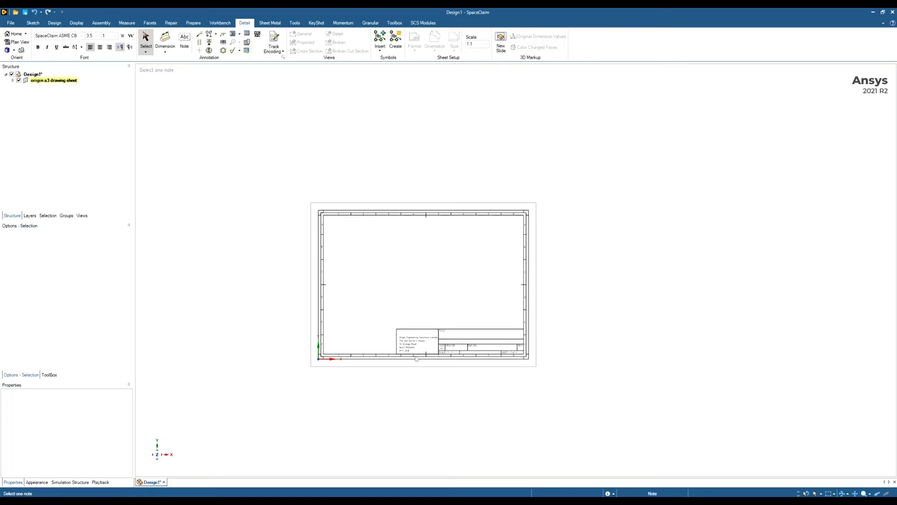
Step: Create a new design with an empty drawing sheet sized to A3 (420 x 297 mm)
{"action": "left_click", "coordinate": [10, 23]}
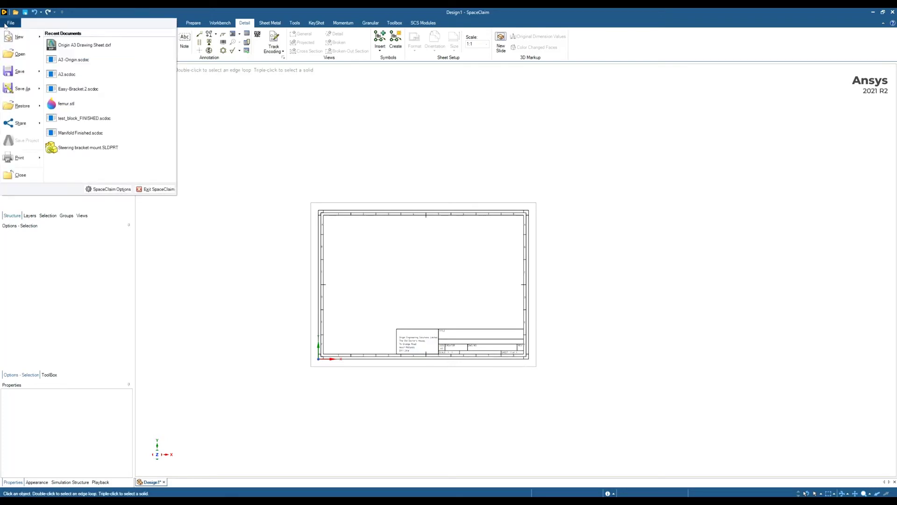
{"action": "mouse_move", "coordinate": [14, 36]}
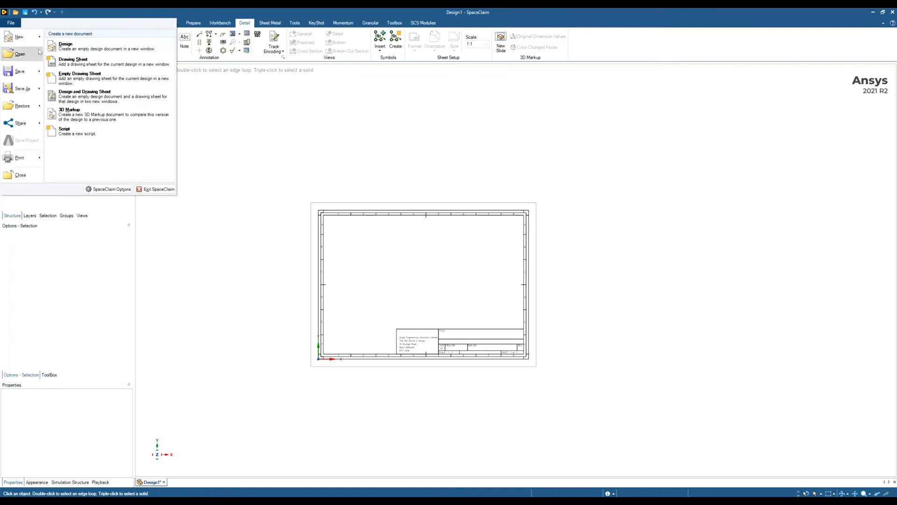
{"action": "left_click", "coordinate": [70, 45]}
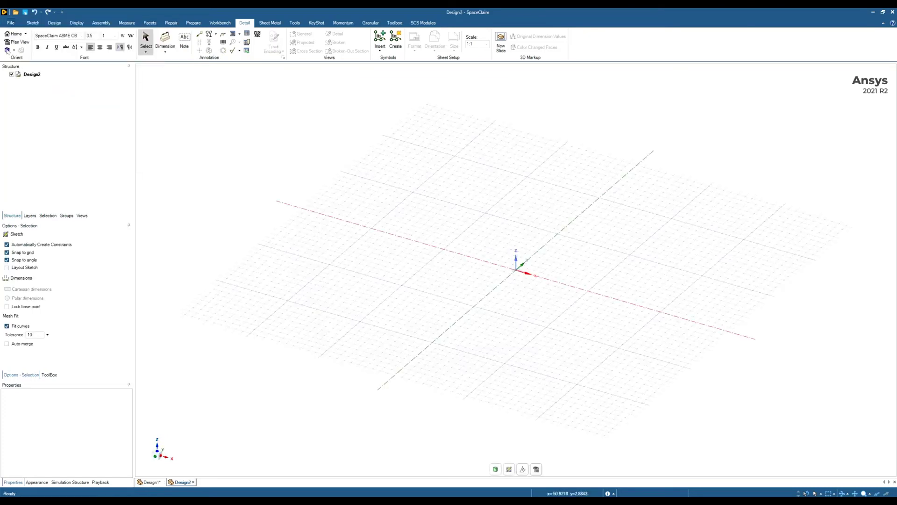
{"action": "left_click", "coordinate": [11, 22]}
{"action": "mouse_move", "coordinate": [13, 38]}
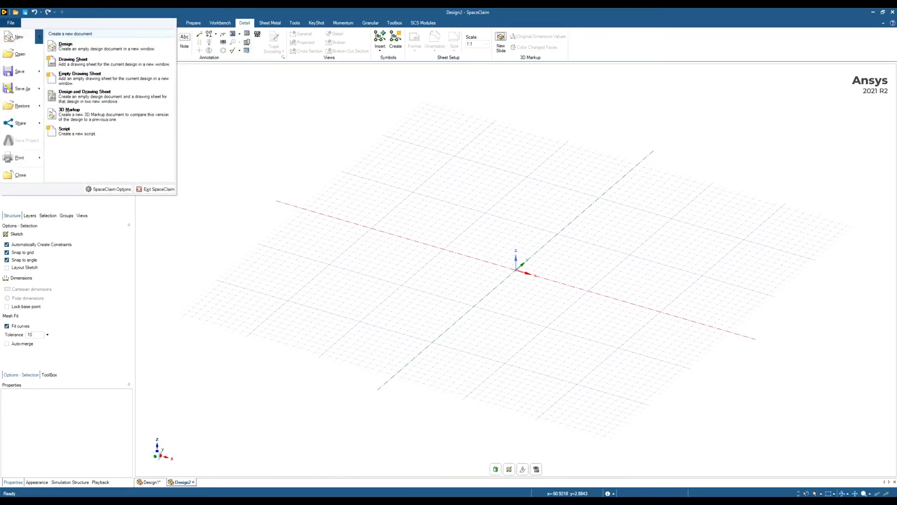
{"action": "left_click", "coordinate": [85, 79]}
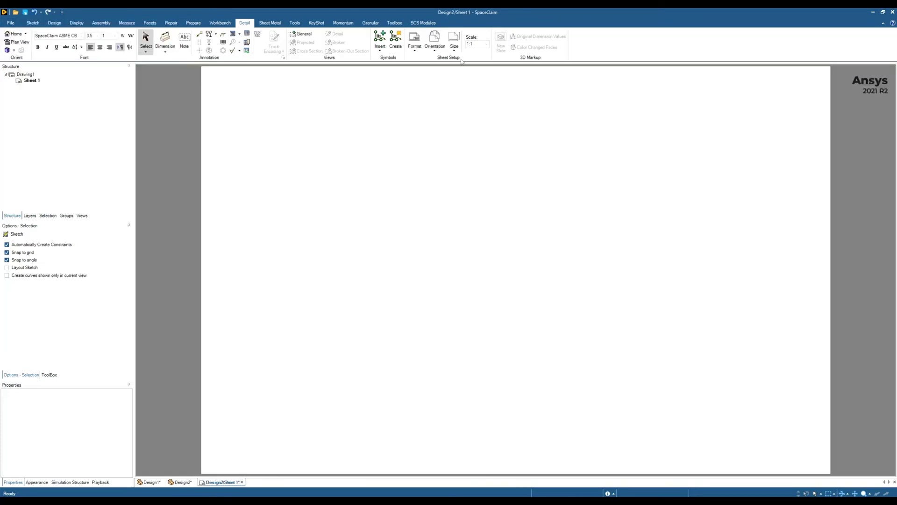
{"action": "left_click", "coordinate": [454, 46]}
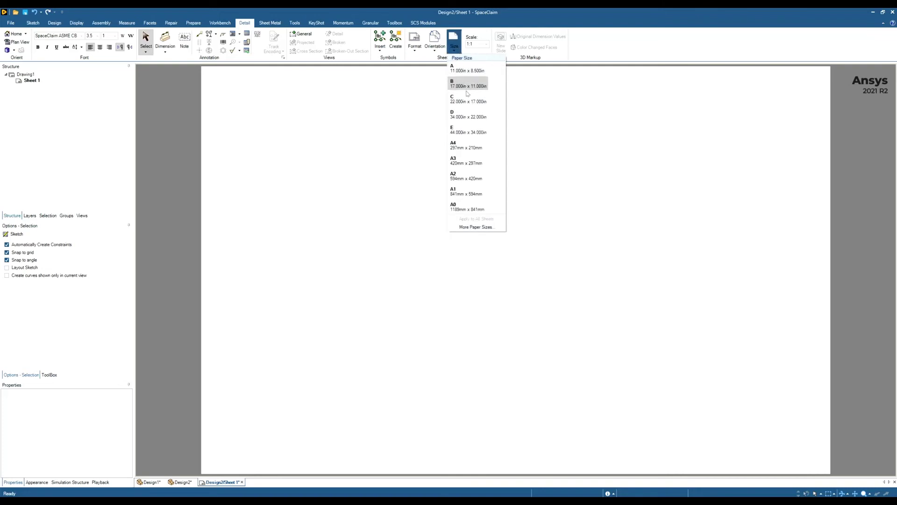
{"action": "left_click", "coordinate": [464, 161]}
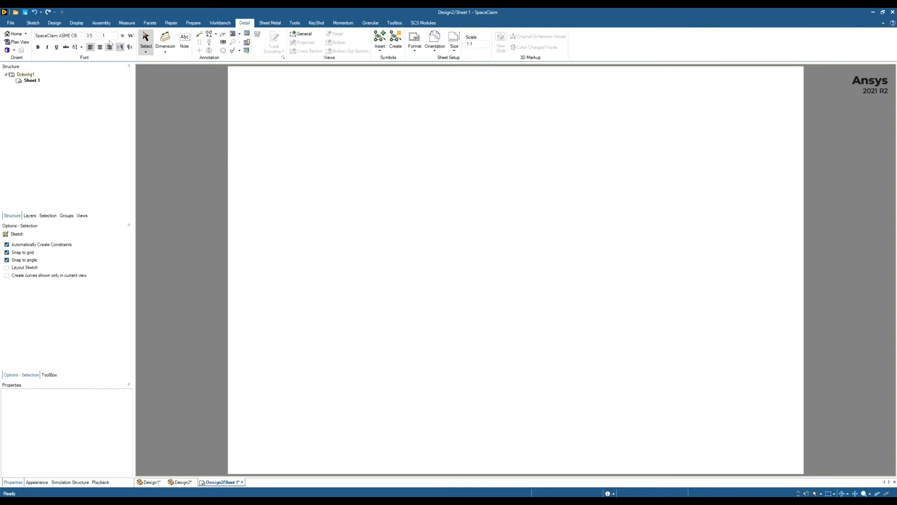
Step: Import Origin A3 Drawing Sheet.dxf onto Sheet 1 using the AutoCAD (*.dwg;*.dxf) file filter
{"action": "left_click", "coordinate": [100, 23]}
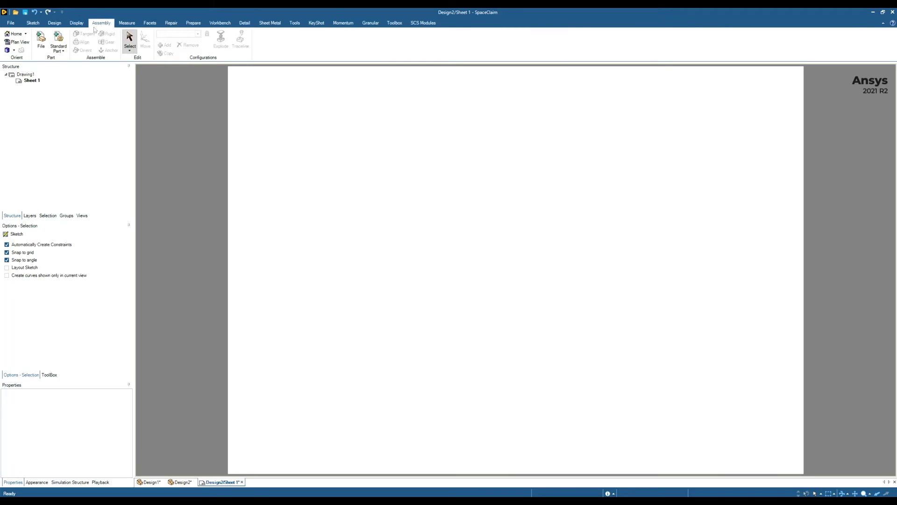
{"action": "left_click", "coordinate": [42, 42]}
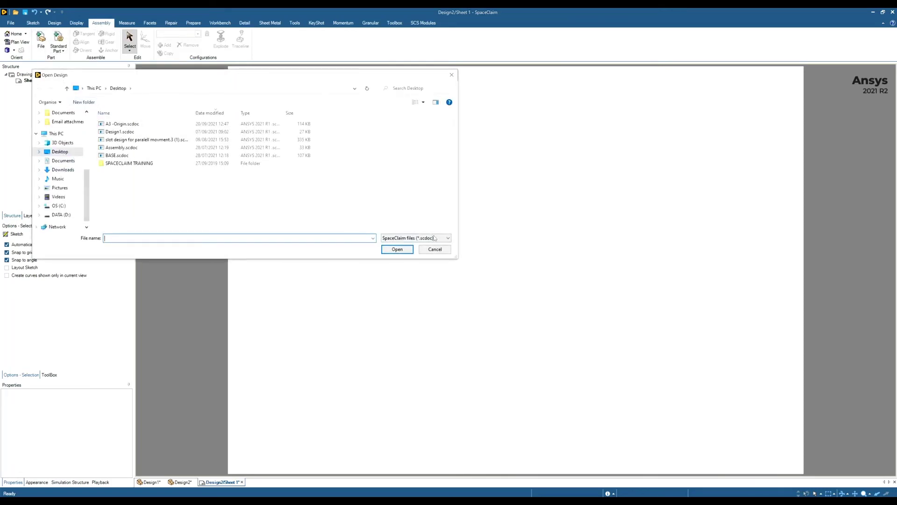
{"action": "left_click", "coordinate": [393, 239]}
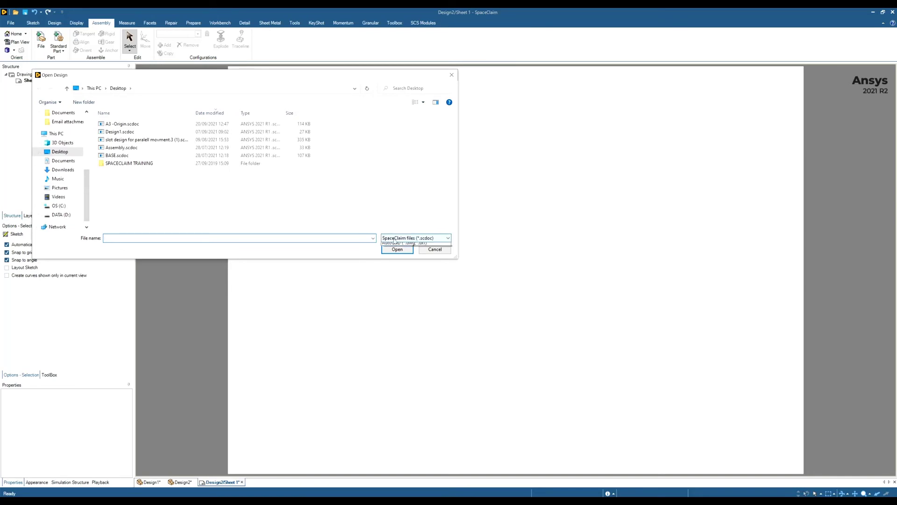
{"action": "left_click", "coordinate": [393, 250]}
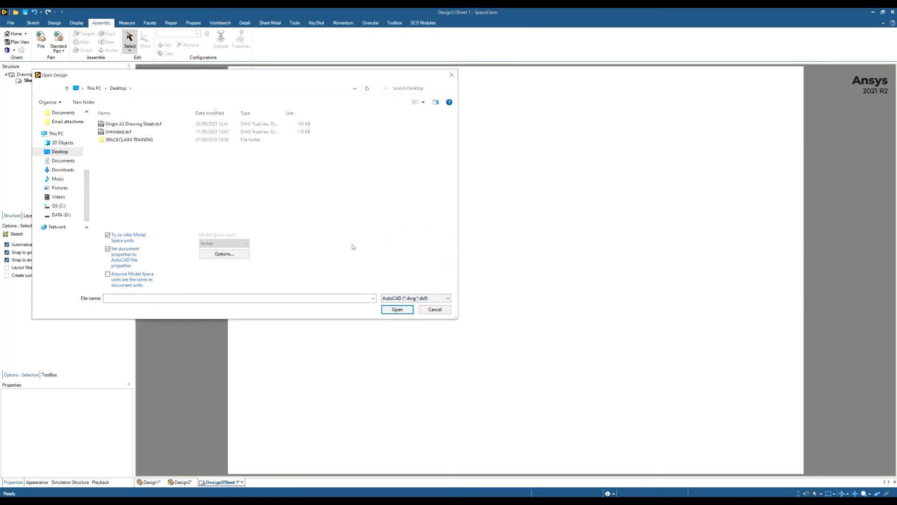
{"action": "left_click", "coordinate": [132, 125]}
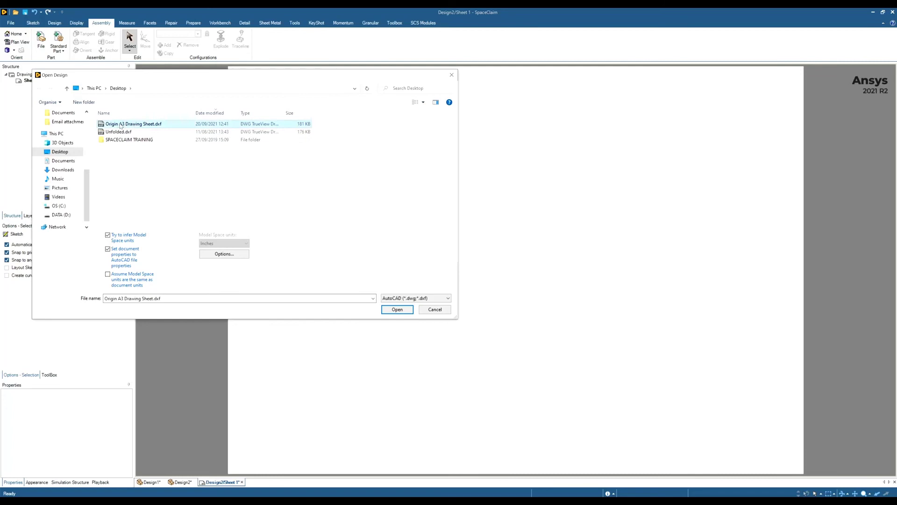
{"action": "left_click", "coordinate": [396, 309]}
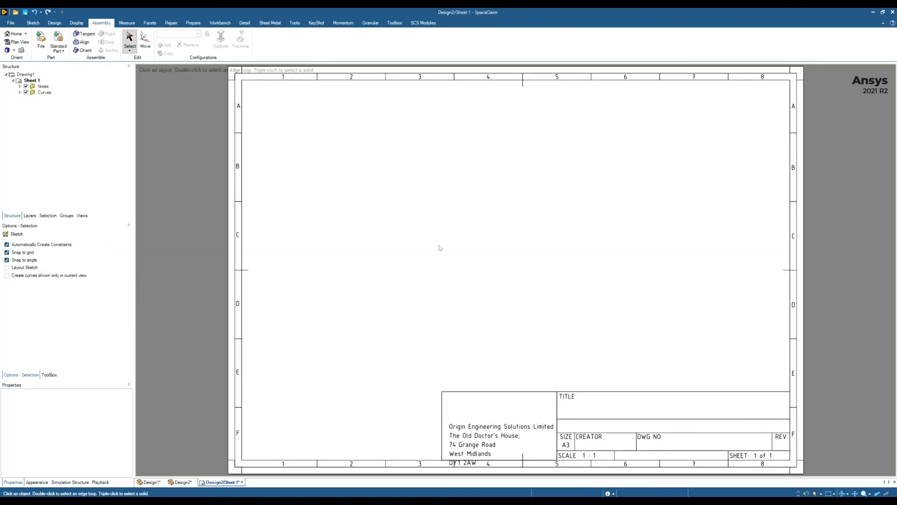
Step: Move the address note higher in the title block
{"action": "left_click", "coordinate": [488, 420]}
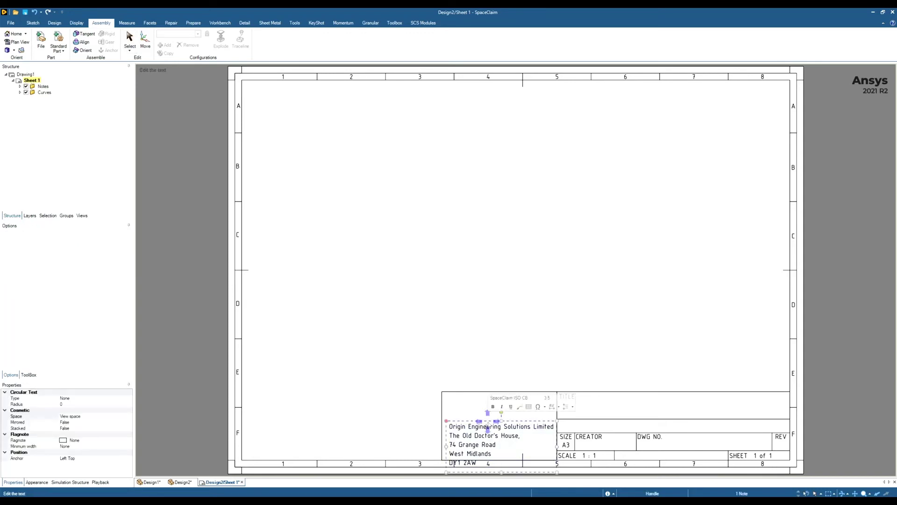
{"action": "left_click_drag", "start_coordinate": [489, 421], "coordinate": [489, 411]}
{"action": "key", "text": "Escape"}
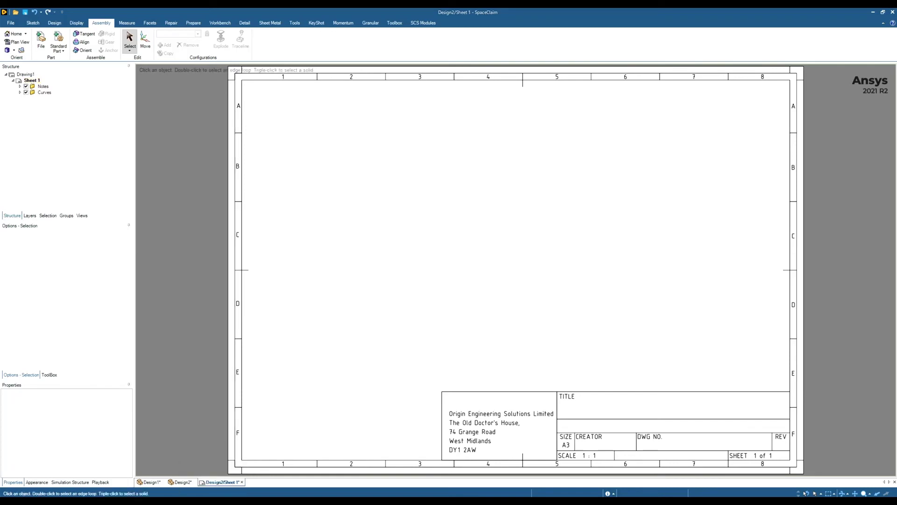
{"action": "key", "text": "alt+Tab"}
Step: Drag originengineering.png from Documents > Origin Engineering > Origin Logos and Favicon onto the sheet's upper right
{"action": "left_click", "coordinate": [369, 303]}
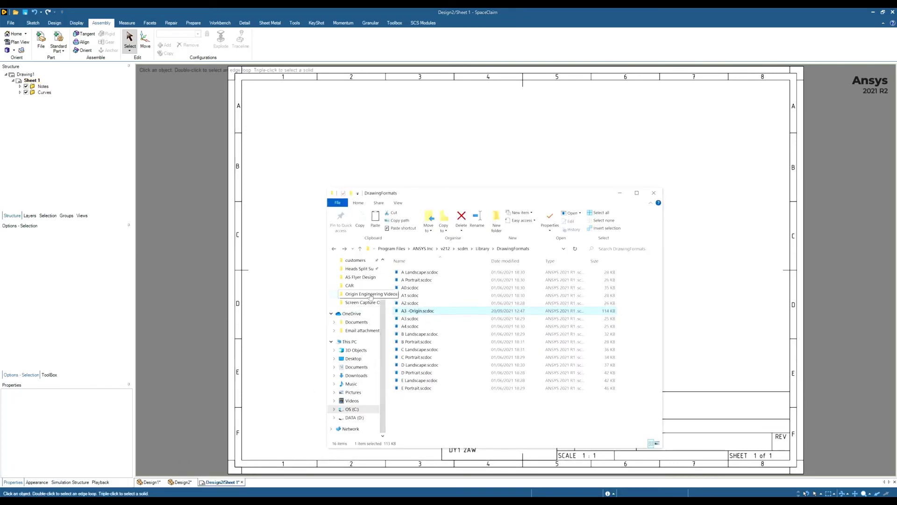
{"action": "left_click", "coordinate": [418, 252]}
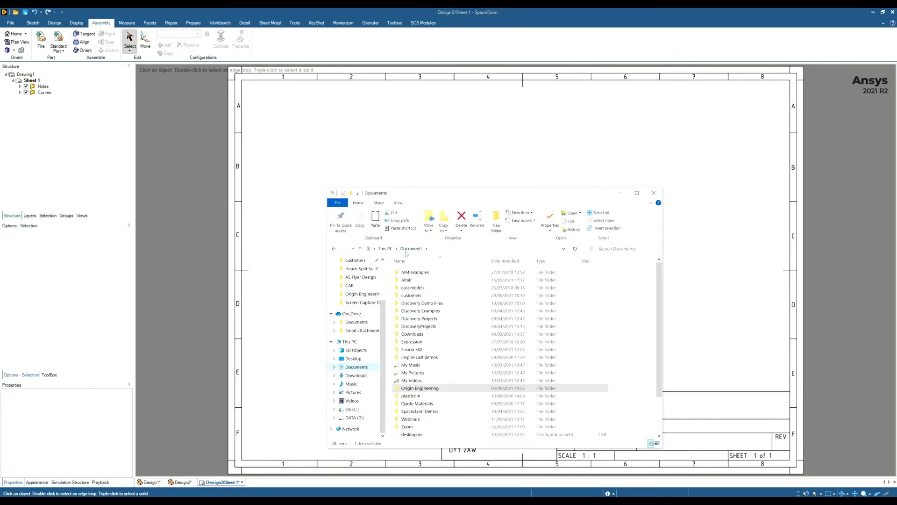
{"action": "double_click", "coordinate": [429, 387]}
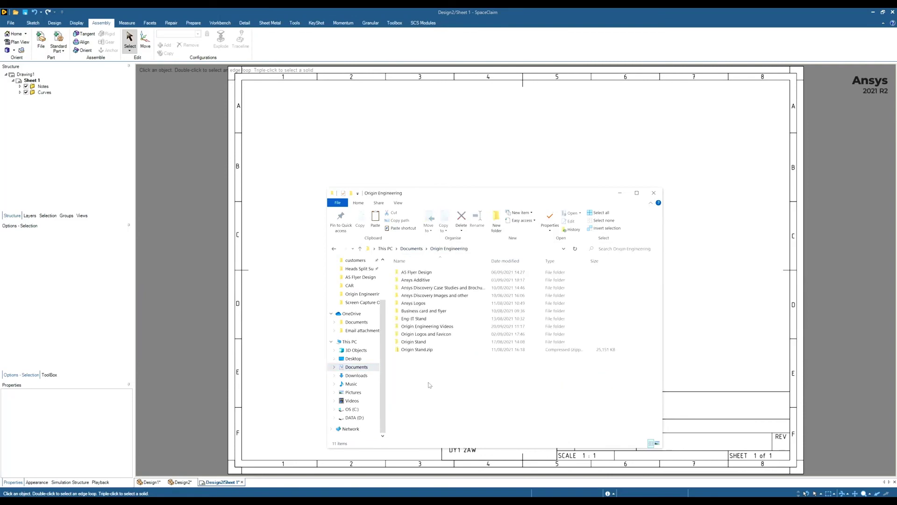
{"action": "double_click", "coordinate": [420, 334]}
{"action": "mouse_move", "coordinate": [418, 322]}
{"action": "left_mouse_down"}
{"action": "mouse_move", "coordinate": [549, 299]}
{"action": "mouse_move", "coordinate": [685, 239]}
{"action": "mouse_move", "coordinate": [694, 229]}
{"action": "mouse_move", "coordinate": [605, 154]}
{"action": "mouse_move", "coordinate": [605, 138]}
{"action": "left_mouse_up"}
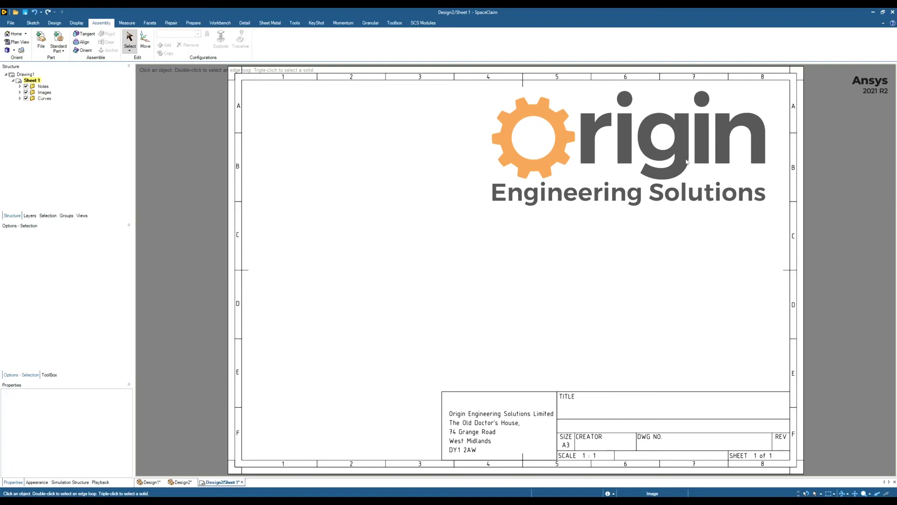
Step: Save the logo-branded drawing to the Desktop under the name A3 -Origin1
{"action": "left_click", "coordinate": [7, 23]}
{"action": "left_click", "coordinate": [367, 161]}
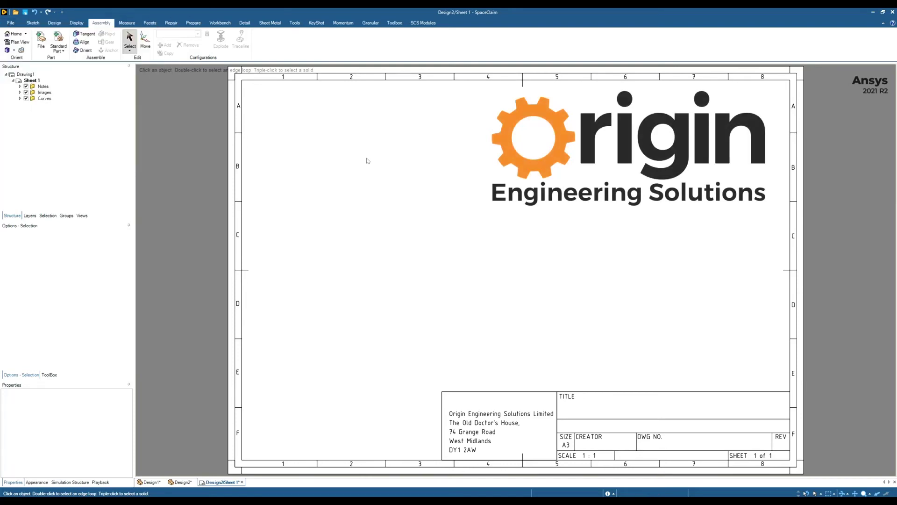
{"action": "key", "text": "ctrl+s"}
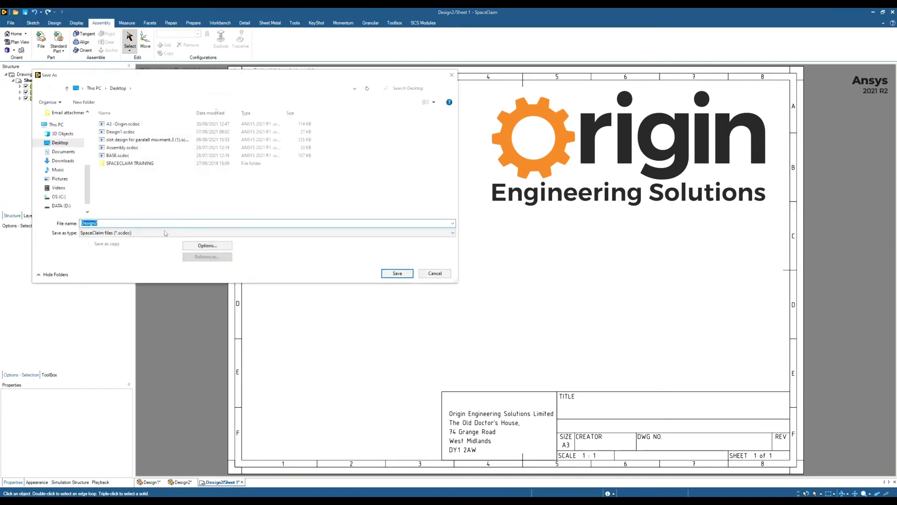
{"action": "left_click", "coordinate": [114, 224]}
{"action": "double_click", "coordinate": [117, 223]}
{"action": "type", "text": "A3"}
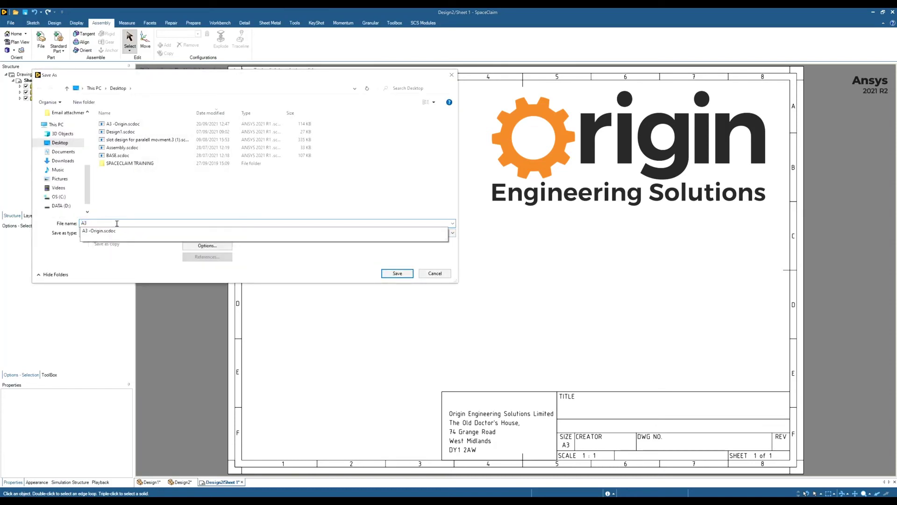
{"action": "key", "text": "Down"}
{"action": "key", "text": "BackSpace"}
{"action": "key", "text": "BackSpace"}
{"action": "type", "text": "1"}
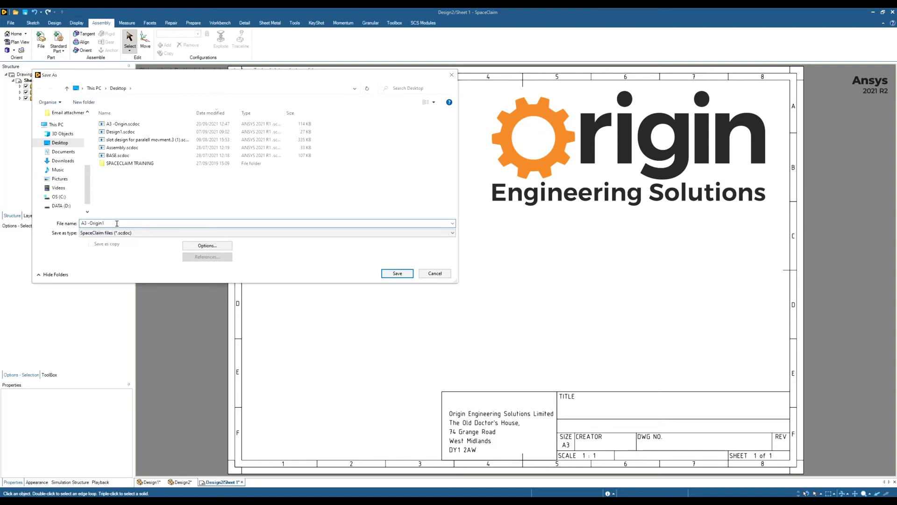
{"action": "key", "text": "Return"}
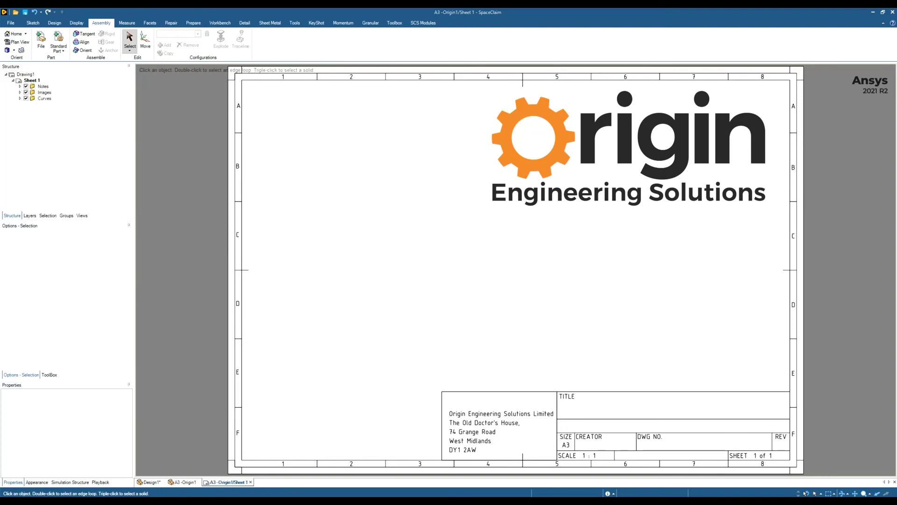
Step: Browse to C:\Program Files\ANSYS Inc\v212\scdm\Library\DrawingFormats in File Explorer
{"action": "key", "text": "alt+Tab"}
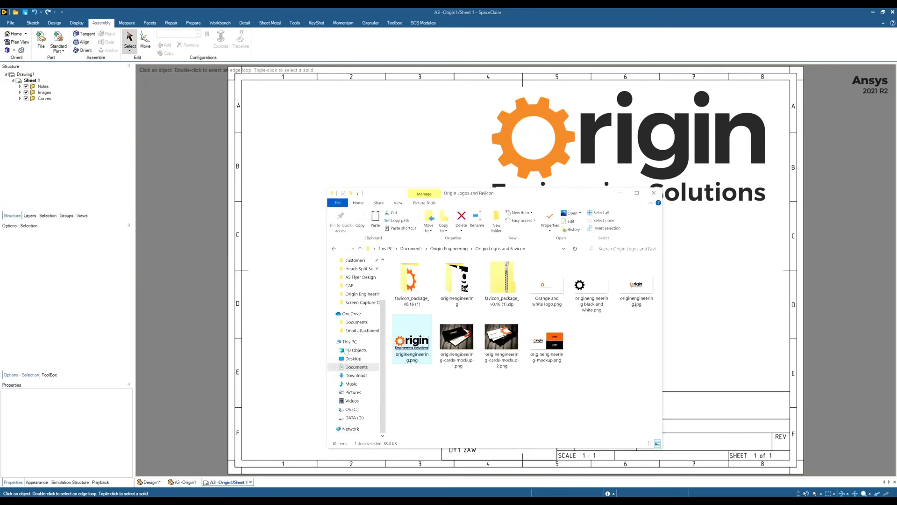
{"action": "left_click", "coordinate": [353, 409]}
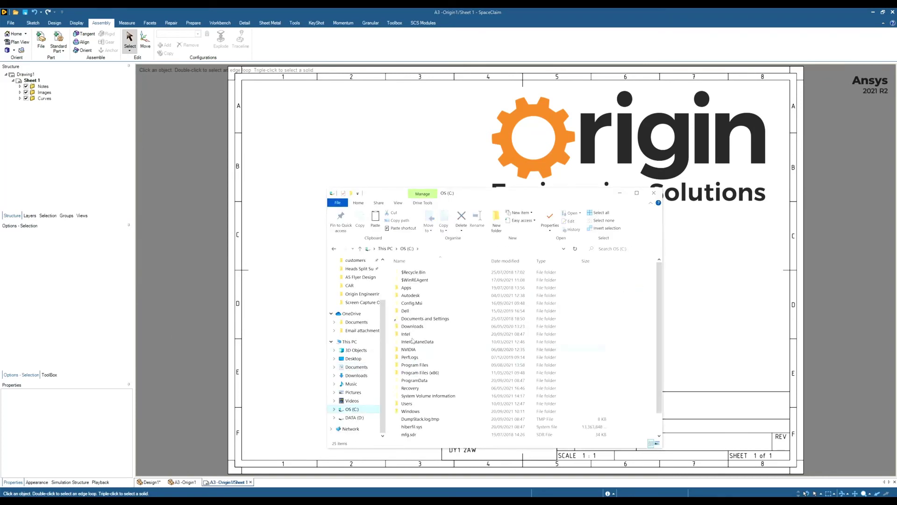
{"action": "double_click", "coordinate": [415, 365]}
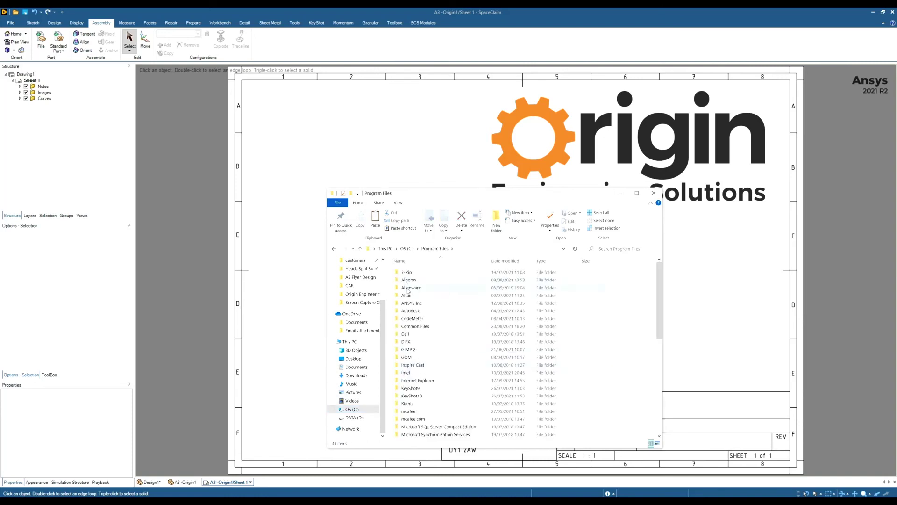
{"action": "double_click", "coordinate": [410, 303]}
{"action": "double_click", "coordinate": [409, 288]}
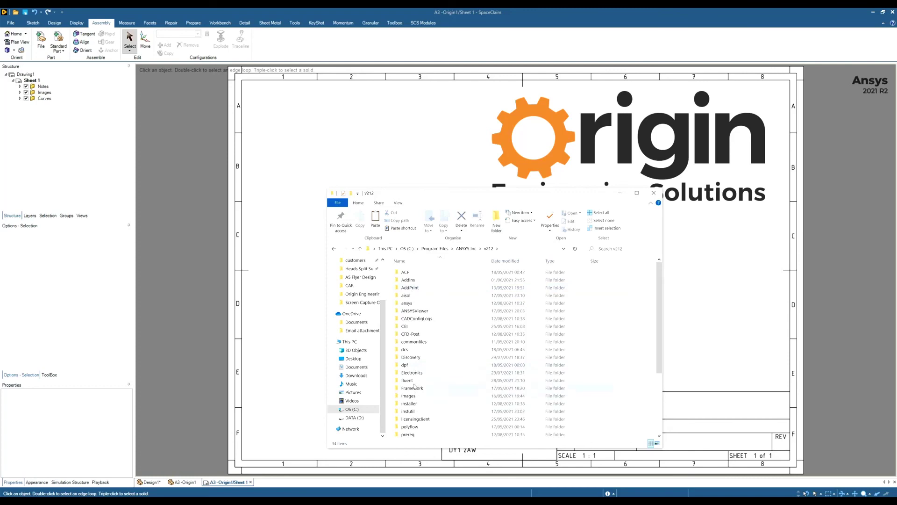
{"action": "scroll", "coordinate": [411, 397], "scroll_direction": "down", "scroll_amount": 1}
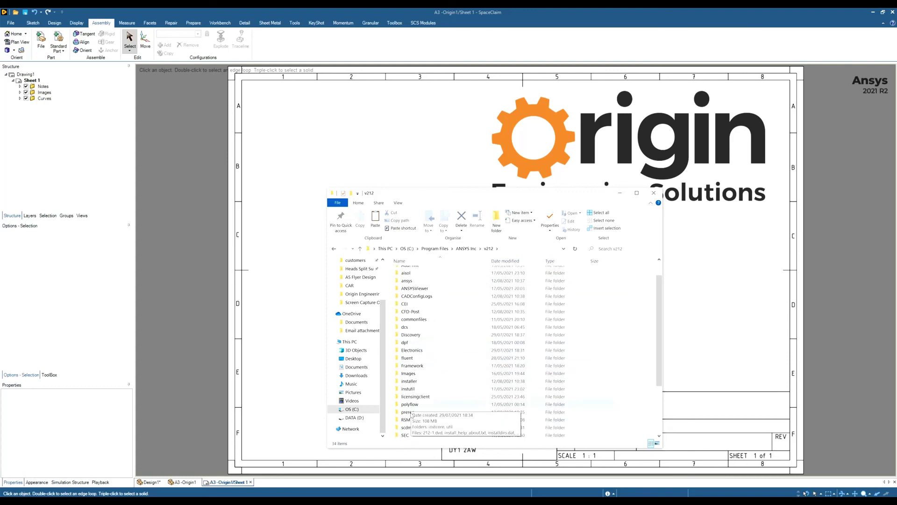
{"action": "left_click", "coordinate": [411, 427]}
{"action": "double_click", "coordinate": [412, 428]}
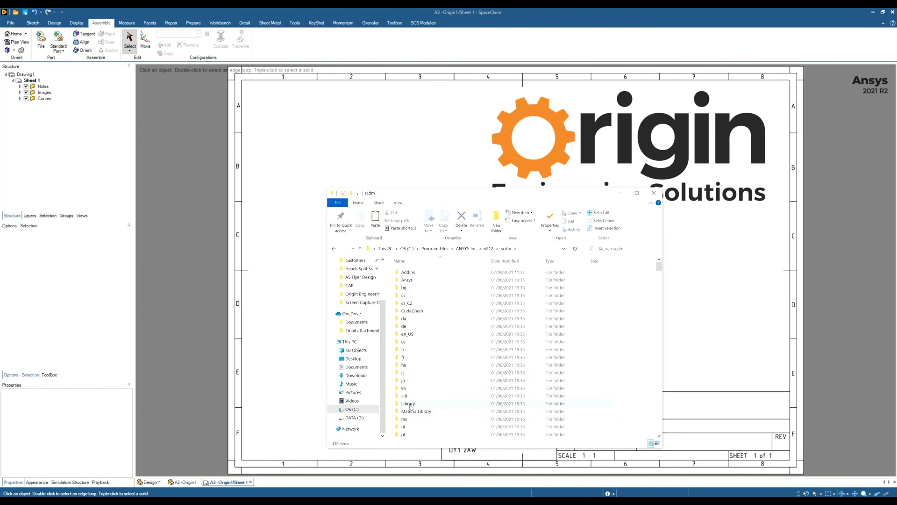
{"action": "double_click", "coordinate": [409, 404]}
{"action": "double_click", "coordinate": [415, 287]}
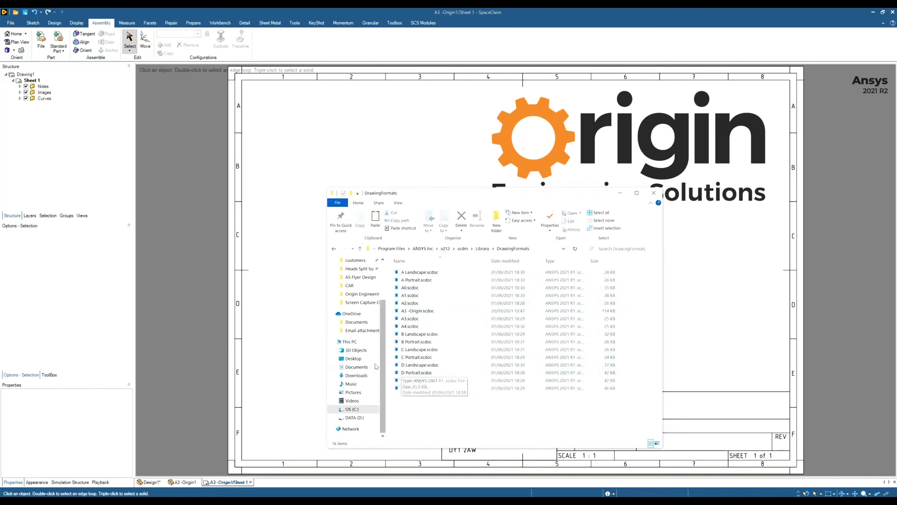
Step: Copy A3 -Origin1.scdoc from the Desktop into DrawingFormats, granting permission, then close Explorer
{"action": "left_click", "coordinate": [359, 360]}
{"action": "left_click", "coordinate": [417, 271]}
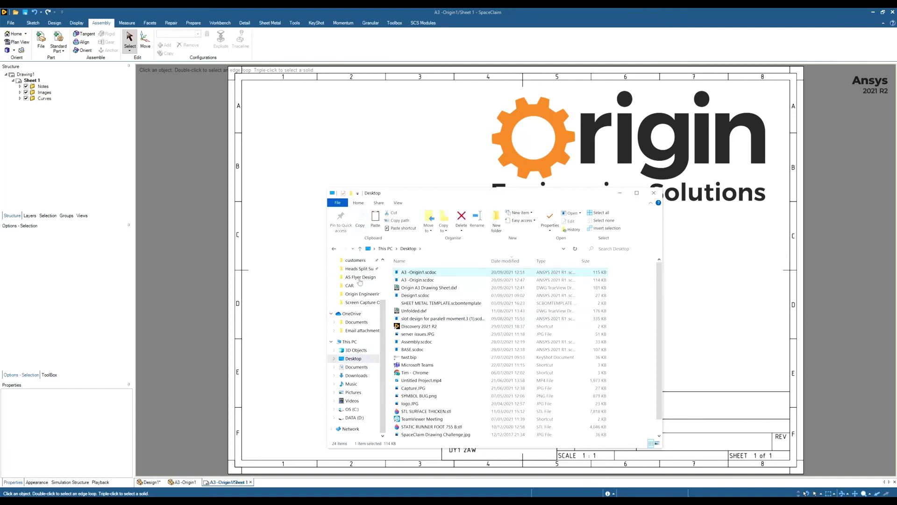
{"action": "left_click", "coordinate": [335, 249]}
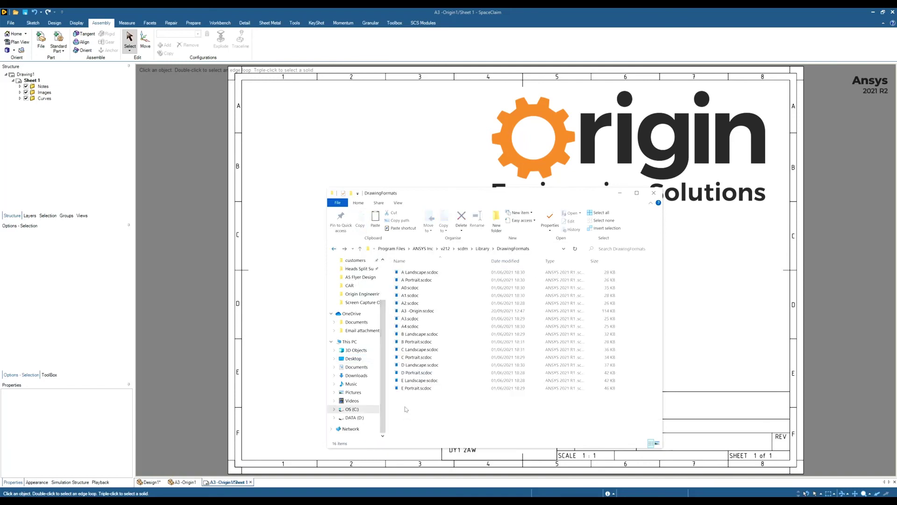
{"action": "key", "text": "ctrl+v"}
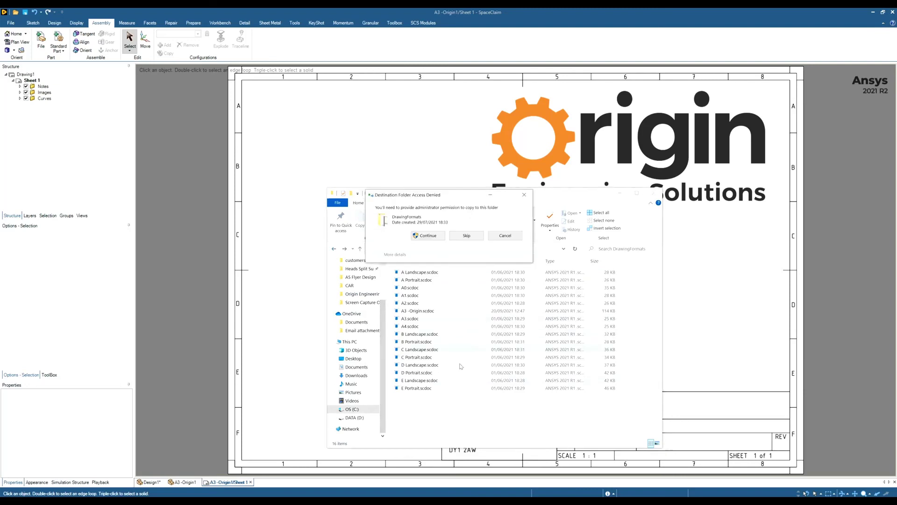
{"action": "left_click", "coordinate": [426, 236]}
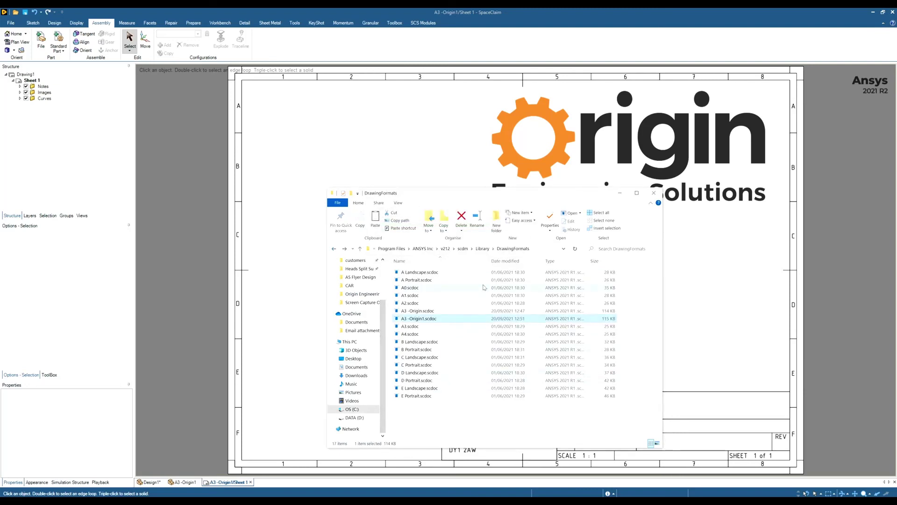
{"action": "left_click", "coordinate": [654, 192]}
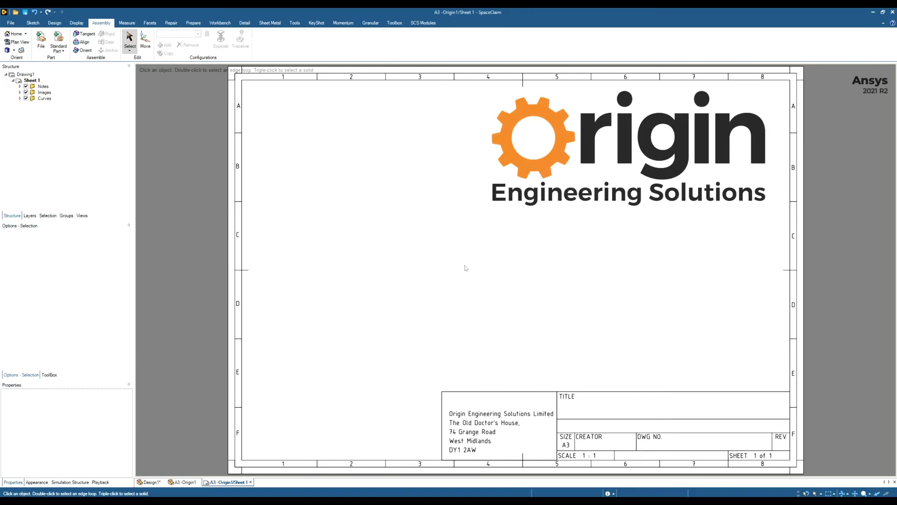
Step: Start a new design, sketch a rectangle and pull it into a solid box
{"action": "key", "text": "ctrl"}
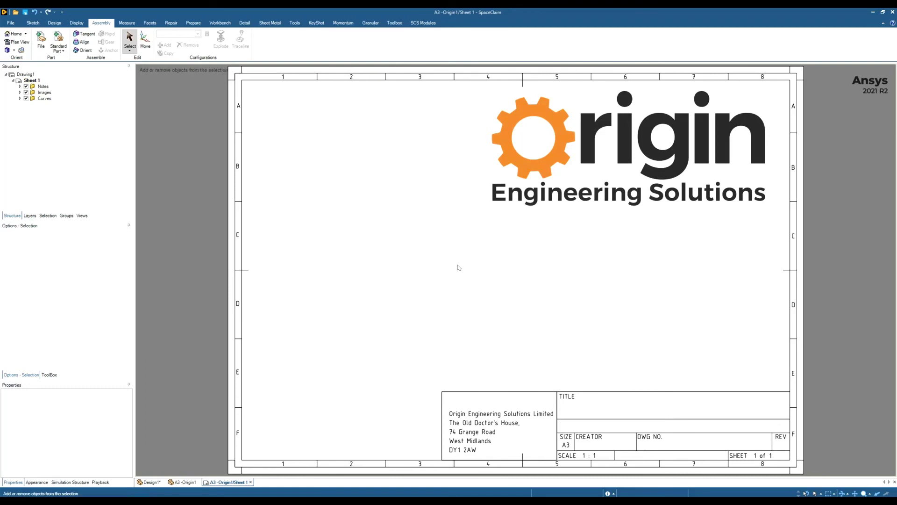
{"action": "key", "text": "ctrl+n"}
{"action": "left_click", "coordinate": [60, 24]}
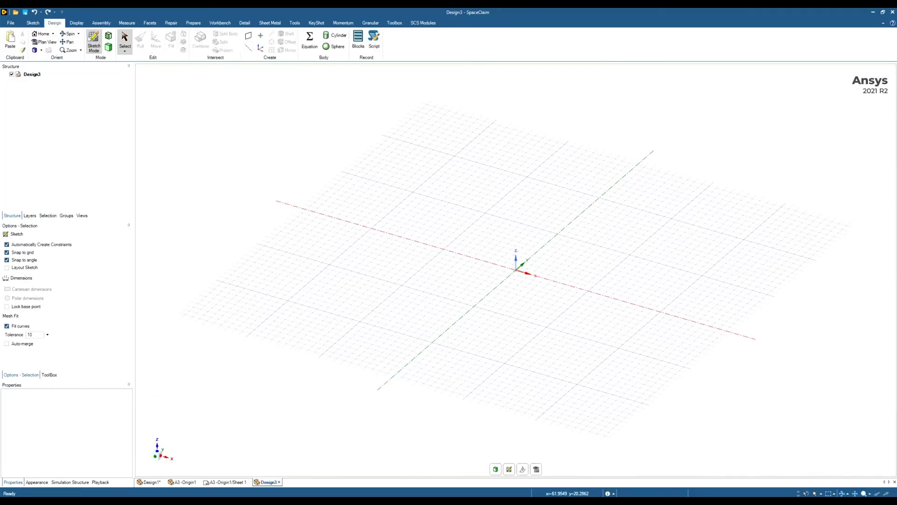
{"action": "left_click", "coordinate": [33, 23]}
{"action": "left_click", "coordinate": [102, 41]}
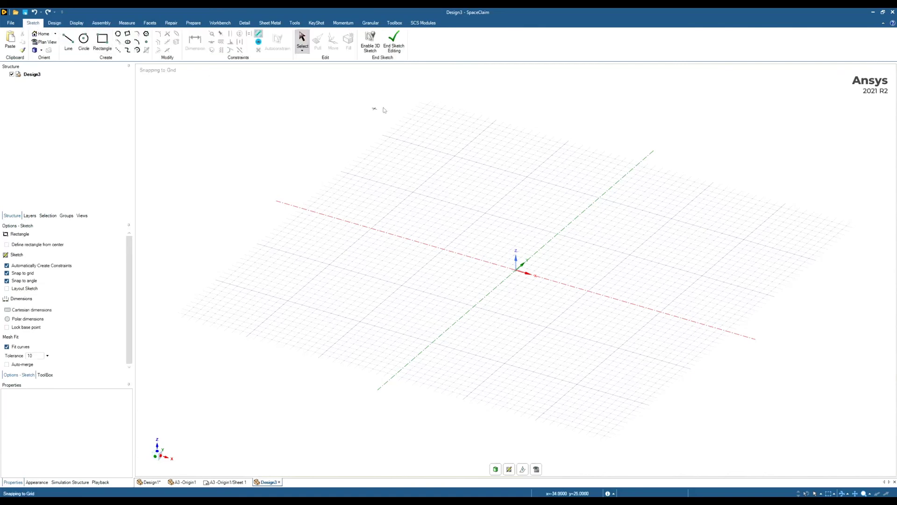
{"action": "left_click", "coordinate": [385, 107]}
{"action": "left_click", "coordinate": [563, 404]}
{"action": "left_click", "coordinate": [318, 41]}
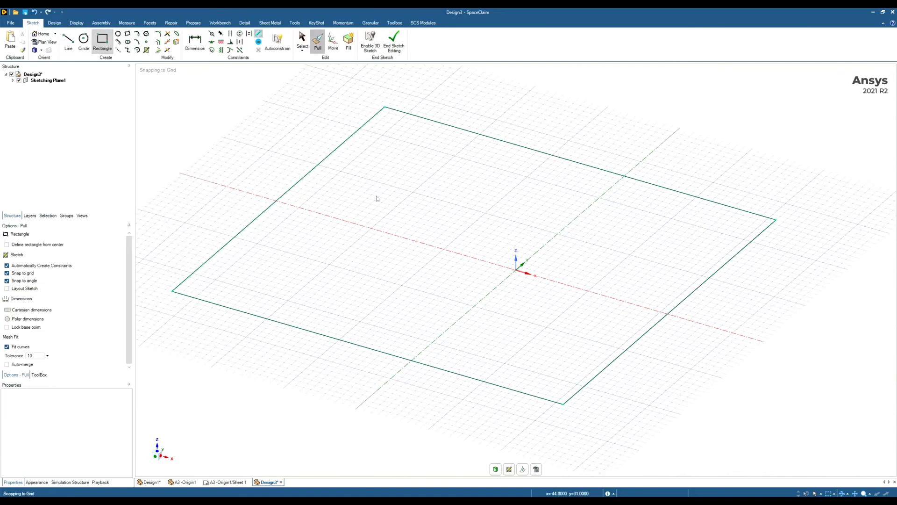
{"action": "left_click_drag", "start_coordinate": [377, 196], "coordinate": [377, 131]}
Step: Create a drawing sheet of the box using the A3 -Origin1 format
{"action": "left_click", "coordinate": [10, 23]}
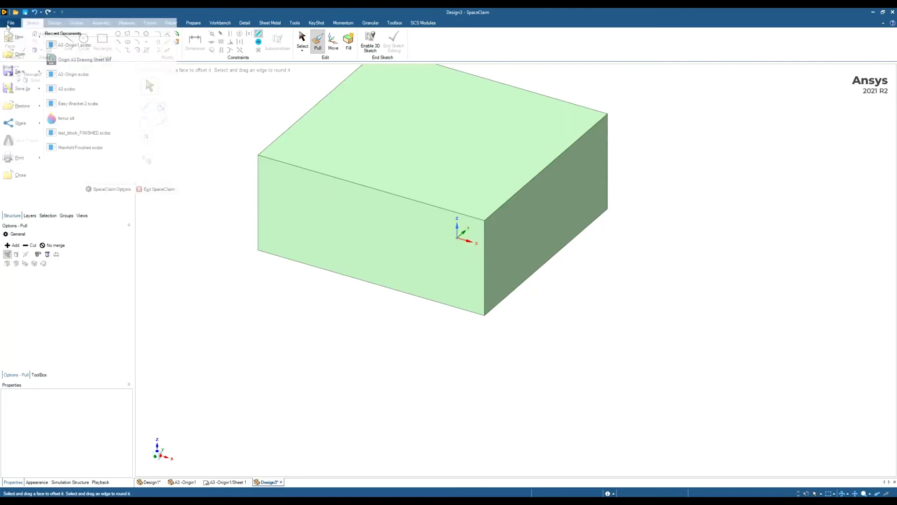
{"action": "mouse_move", "coordinate": [21, 37]}
{"action": "left_click", "coordinate": [72, 62]}
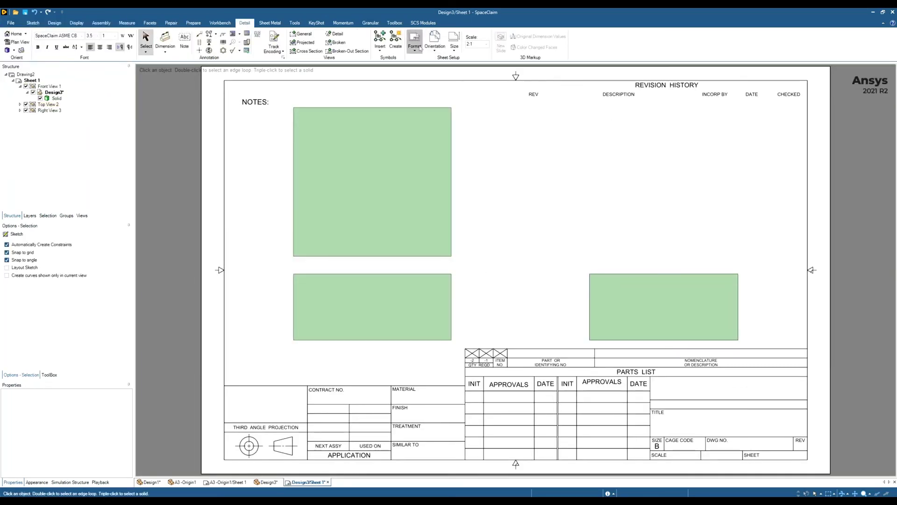
{"action": "left_click", "coordinate": [414, 39]}
{"action": "scroll", "coordinate": [471, 172], "scroll_direction": "down", "scroll_amount": 3}
{"action": "scroll", "coordinate": [472, 172], "scroll_direction": "down", "scroll_amount": 3}
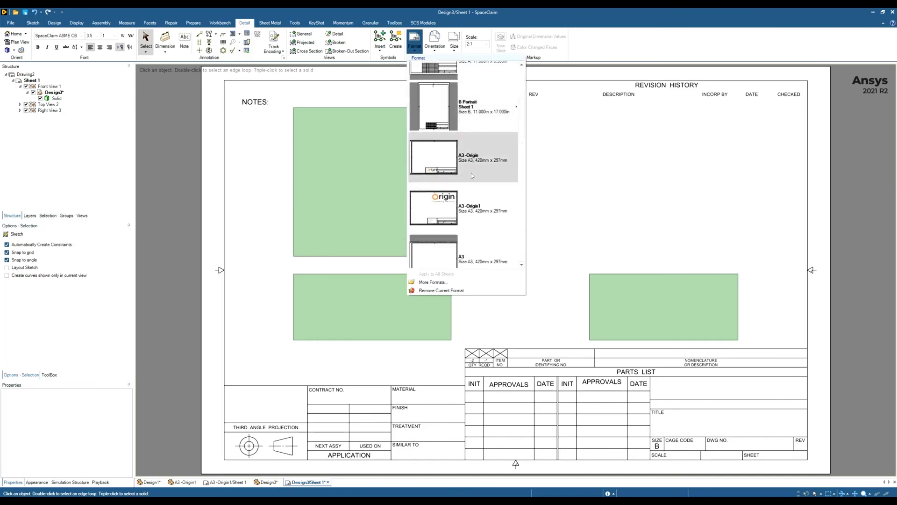
{"action": "left_click", "coordinate": [467, 208]}
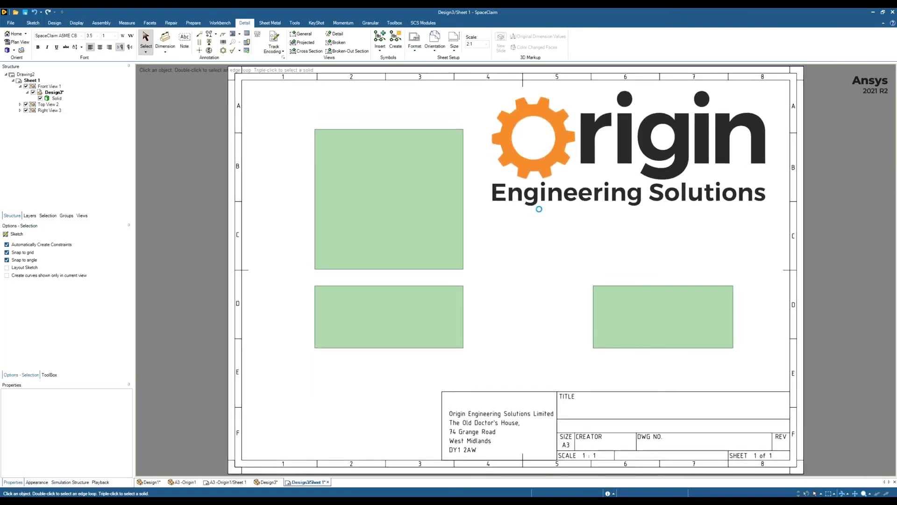